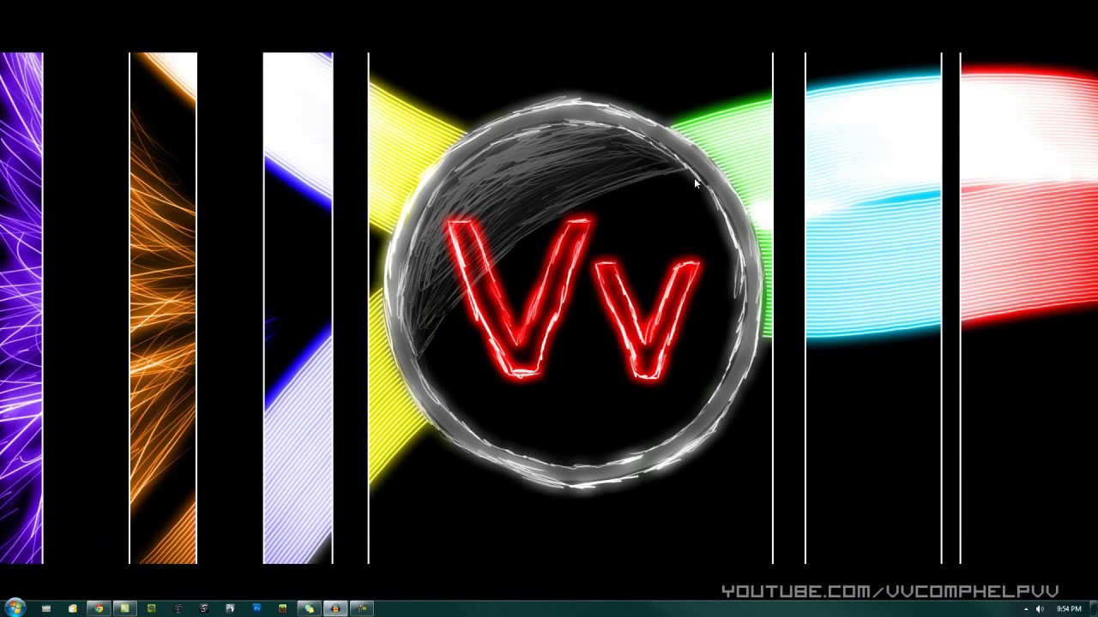
# - Launch Chrome, show the bookmarks bar with Ctrl+Shift+B, restart Chrome, and open the YouTube bookmark
pyautogui.click(99, 608)
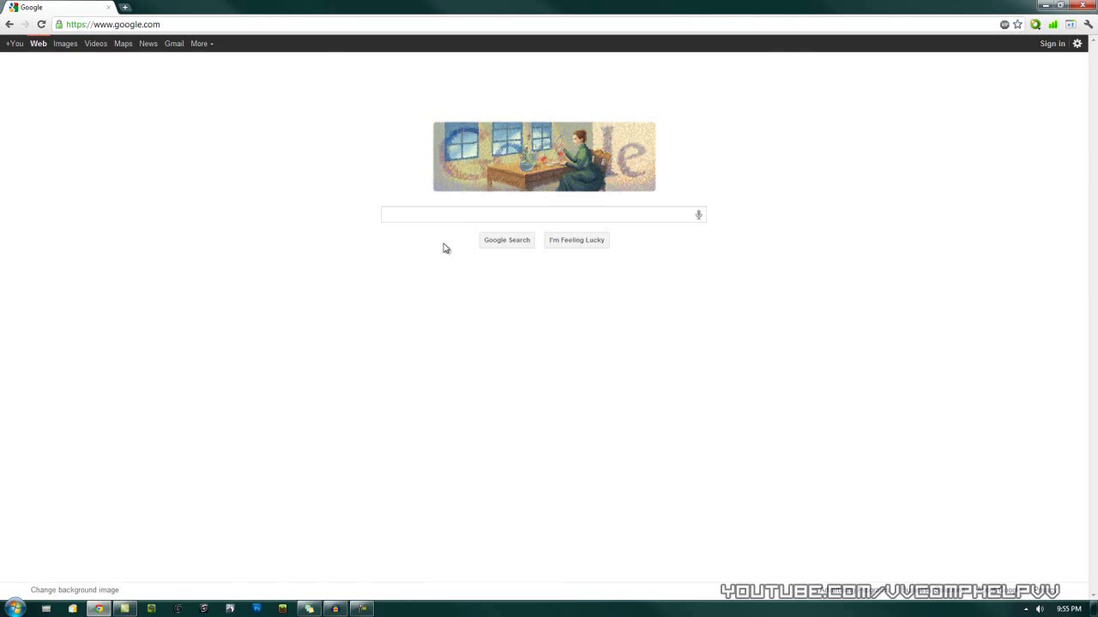
pyautogui.hotkey('ctrl', 'shift', 'b')
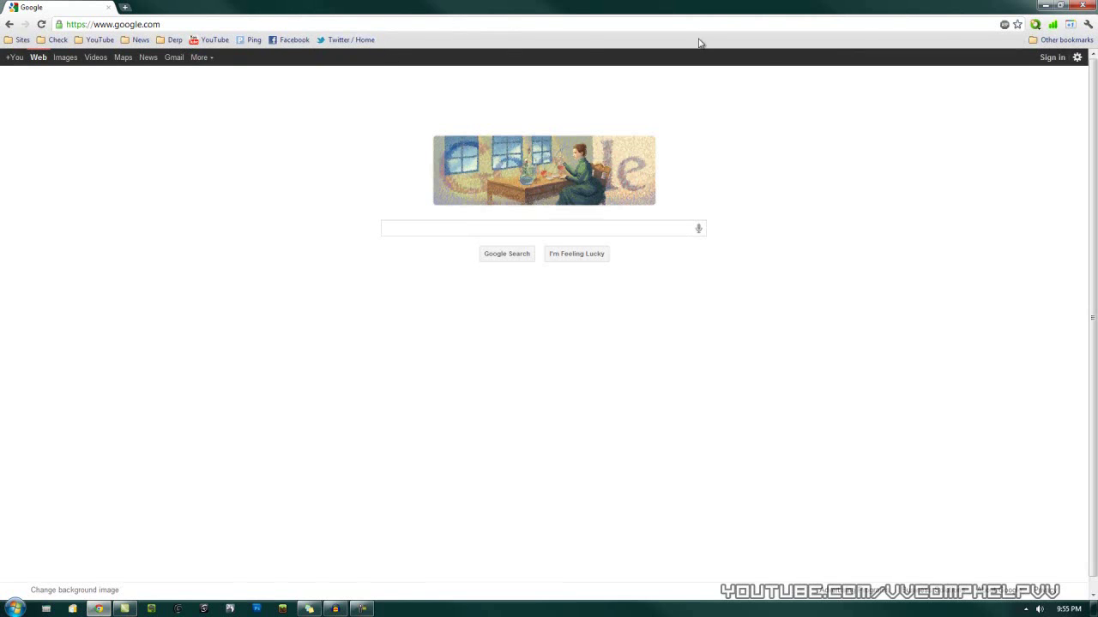
pyautogui.click(1088, 5)
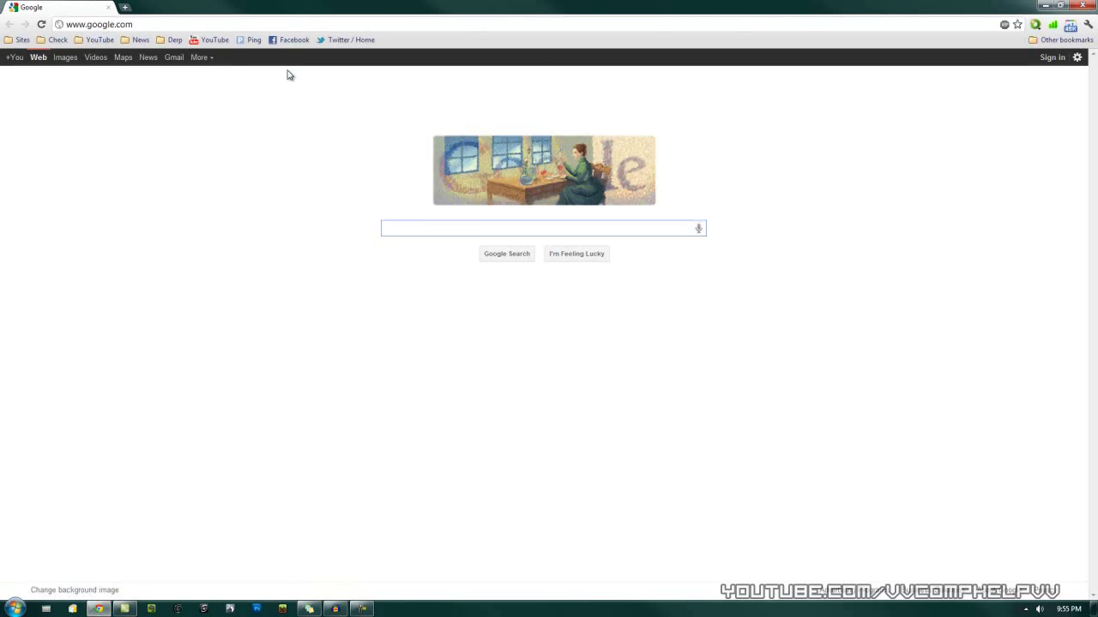
pyautogui.click(214, 40)
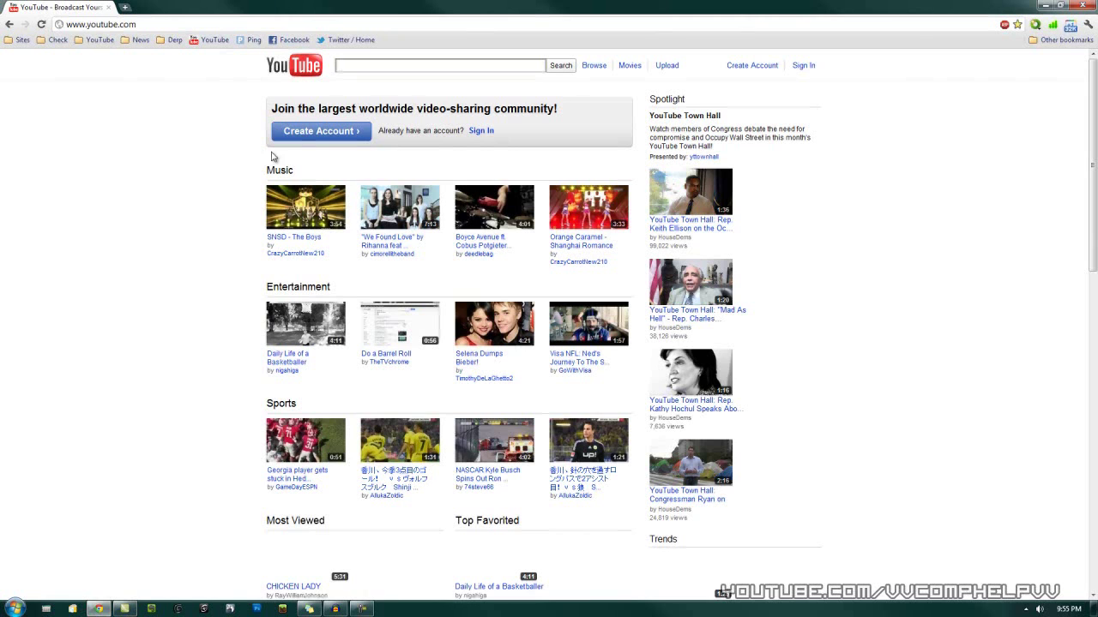
# - In Options, enable Show Home button and leave Always show the bookmarks bar checked
pyautogui.click(1089, 27)
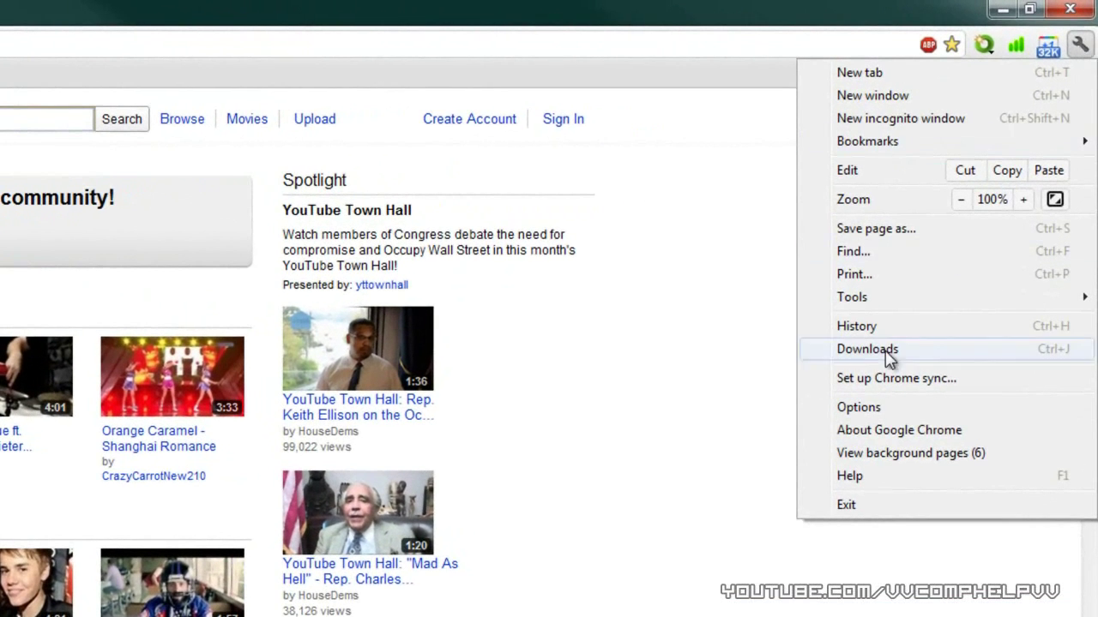
pyautogui.click(875, 410)
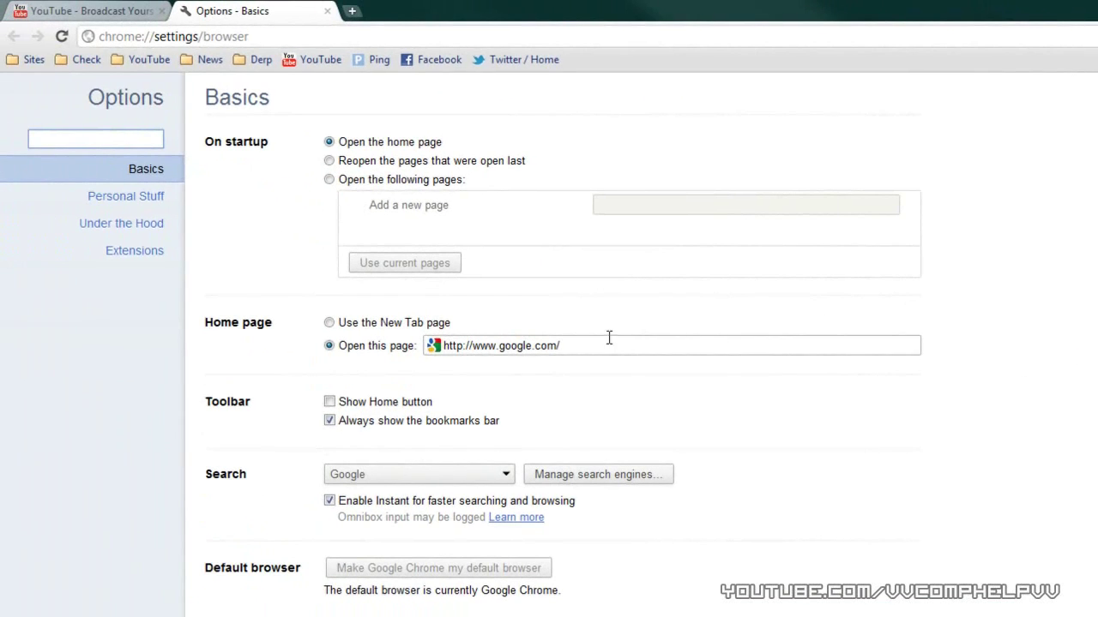
pyautogui.click(283, 406)
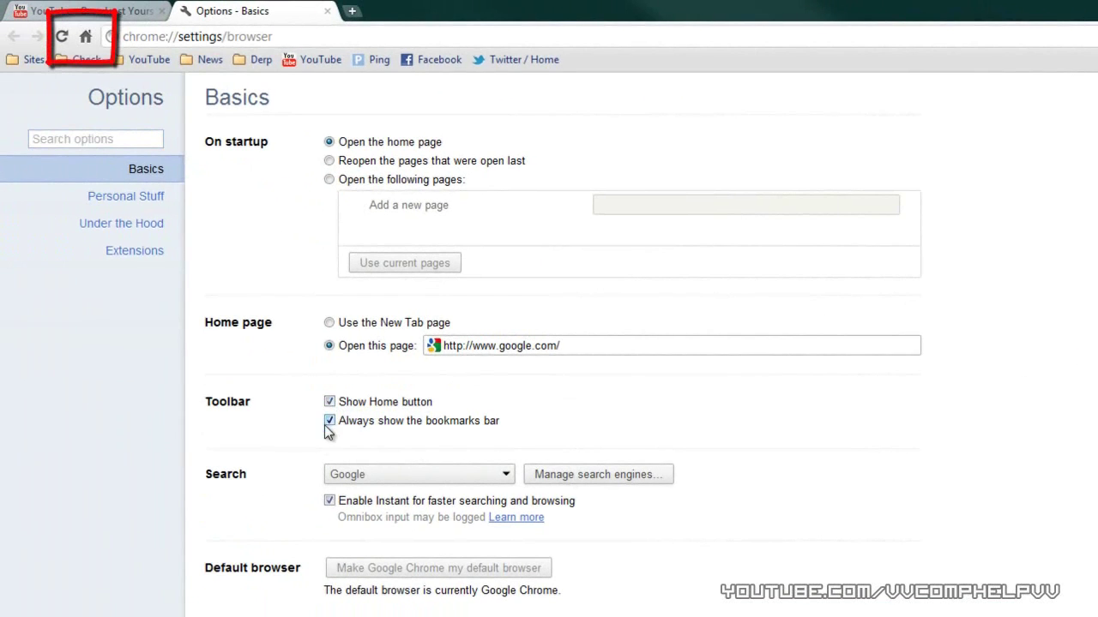
pyautogui.click(330, 422)
pyautogui.click(331, 406)
pyautogui.click(331, 421)
pyautogui.click(331, 404)
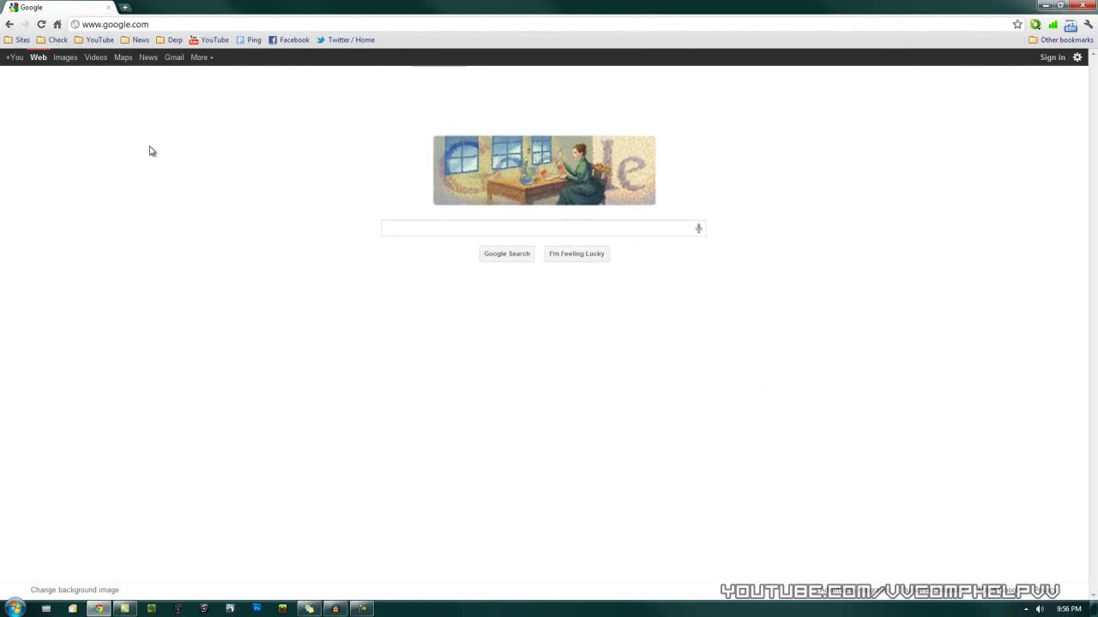
# - Open the YouTube, Facebook and Twitter bookmarks in background tabs
pyautogui.middleClick(213, 40)
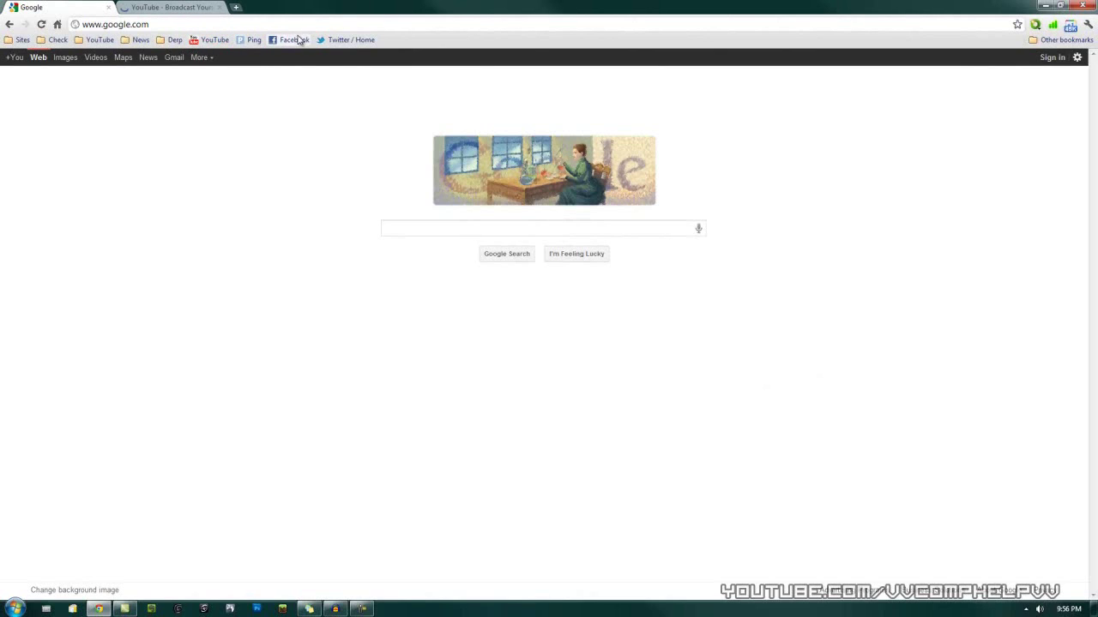
pyautogui.middleClick(292, 40)
pyautogui.middleClick(339, 40)
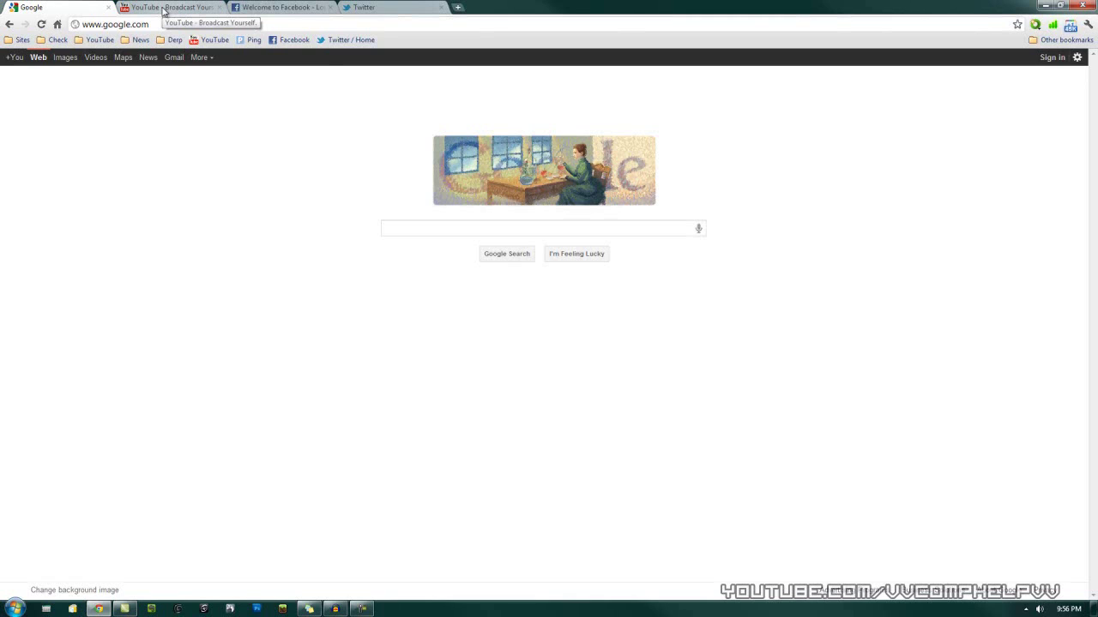
# - Pin the YouTube tab and switch to it
pyautogui.rightClick(163, 10)
pyautogui.click(201, 59)
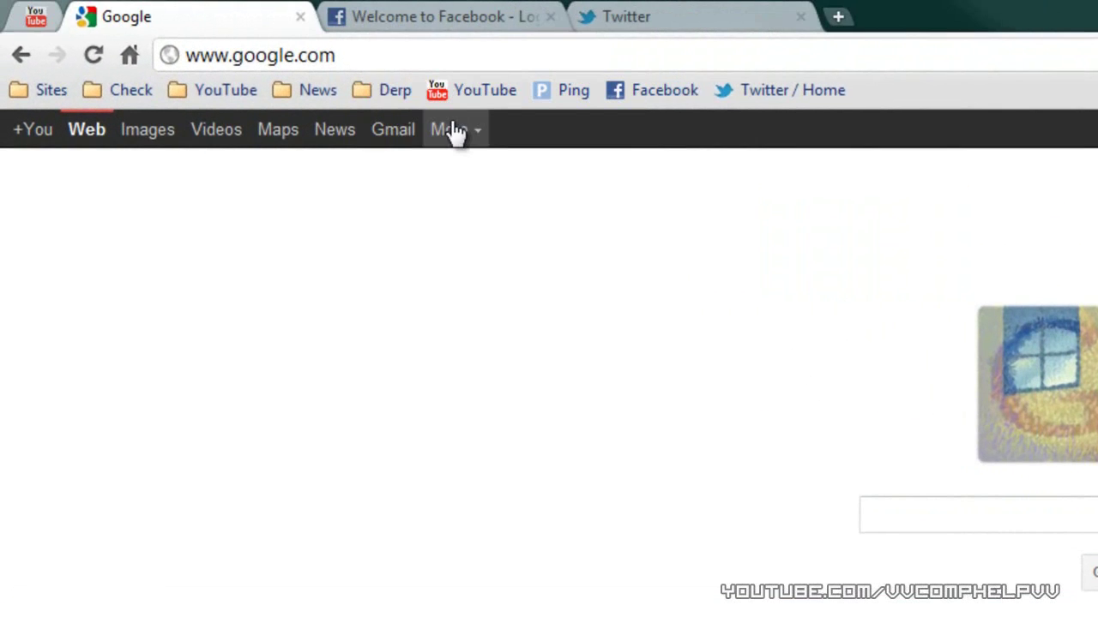
pyautogui.click(36, 19)
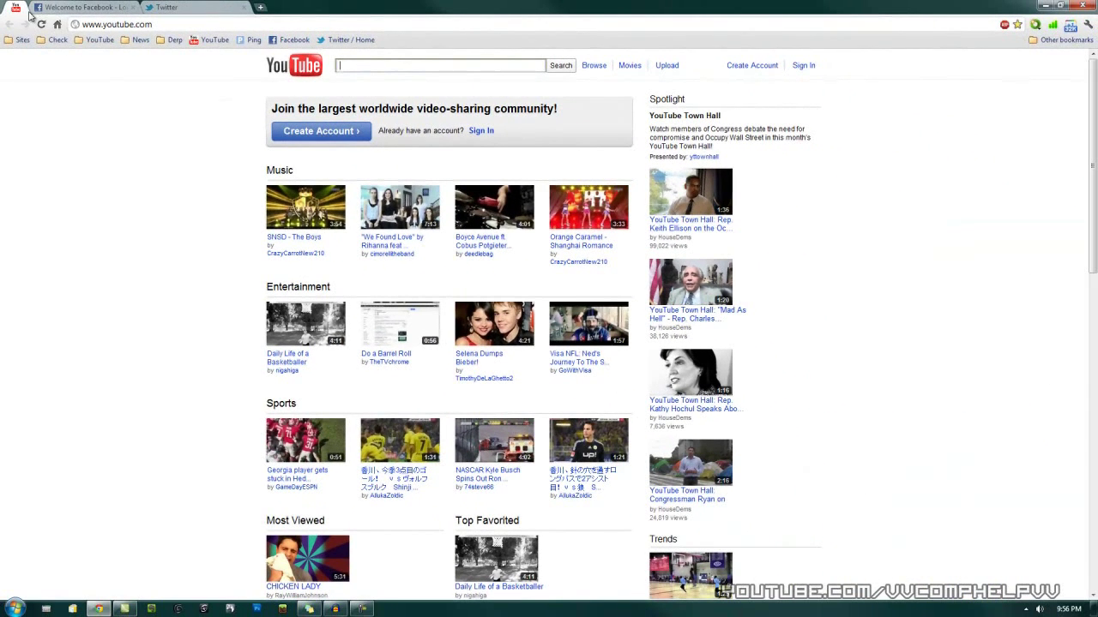
pyautogui.click(1079, 8)
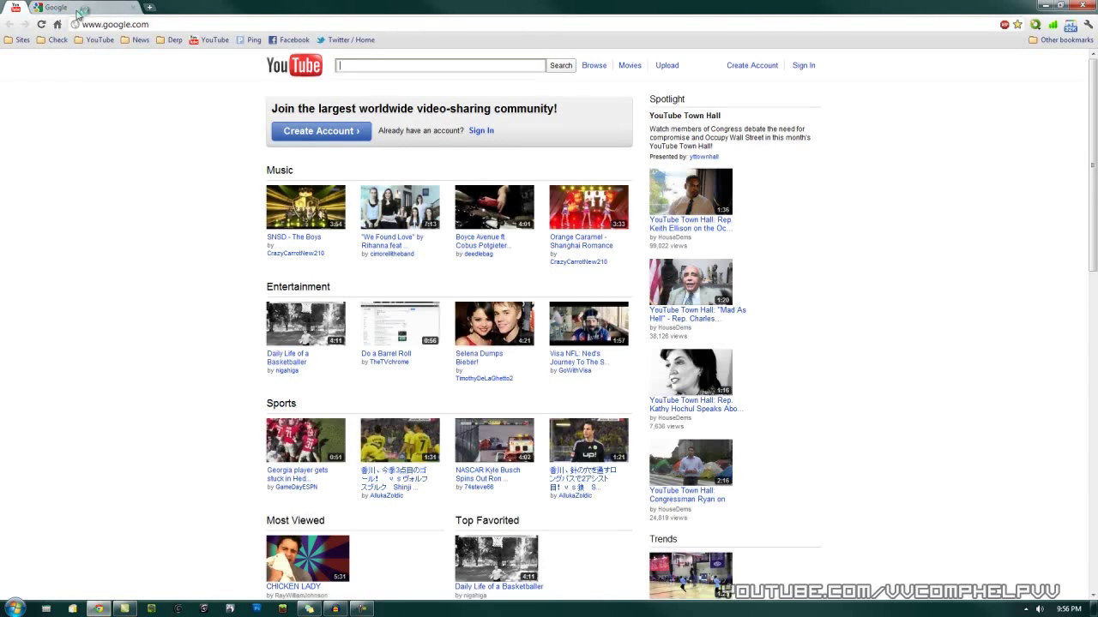
pyautogui.click(25, 11)
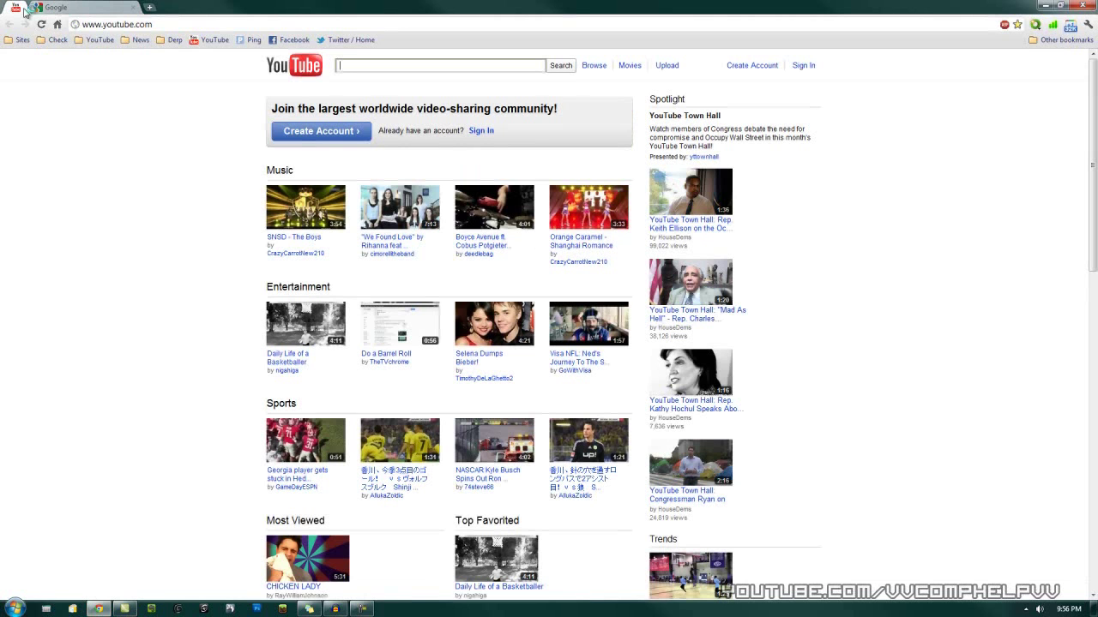
# - Set Chrome's startup option to Open the following pages and begin adding a startup page
pyautogui.click(1088, 25)
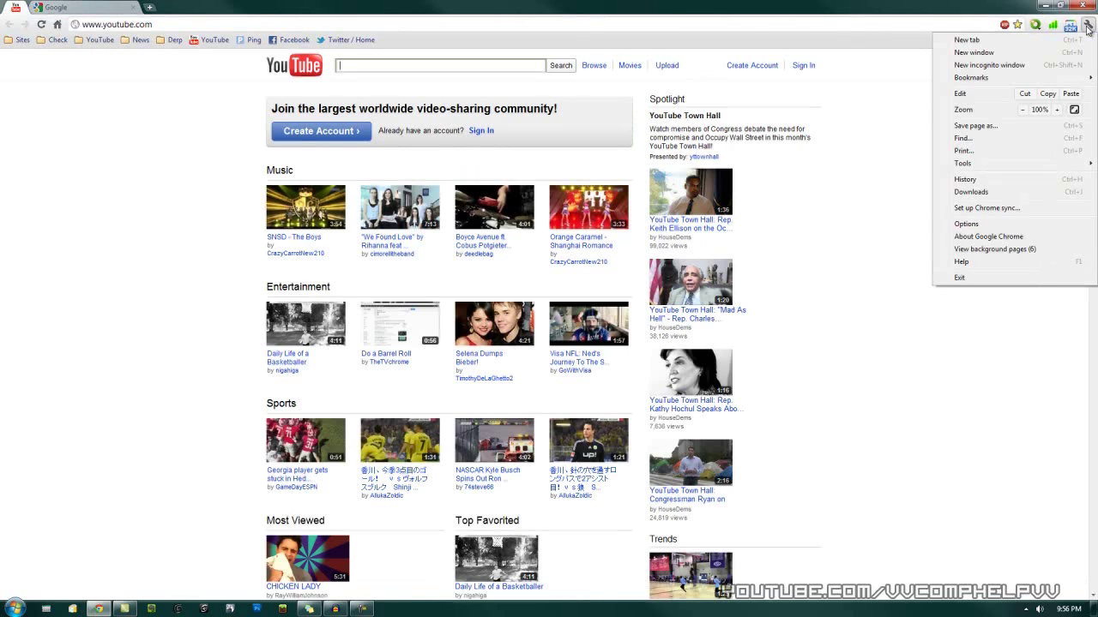
pyautogui.click(984, 226)
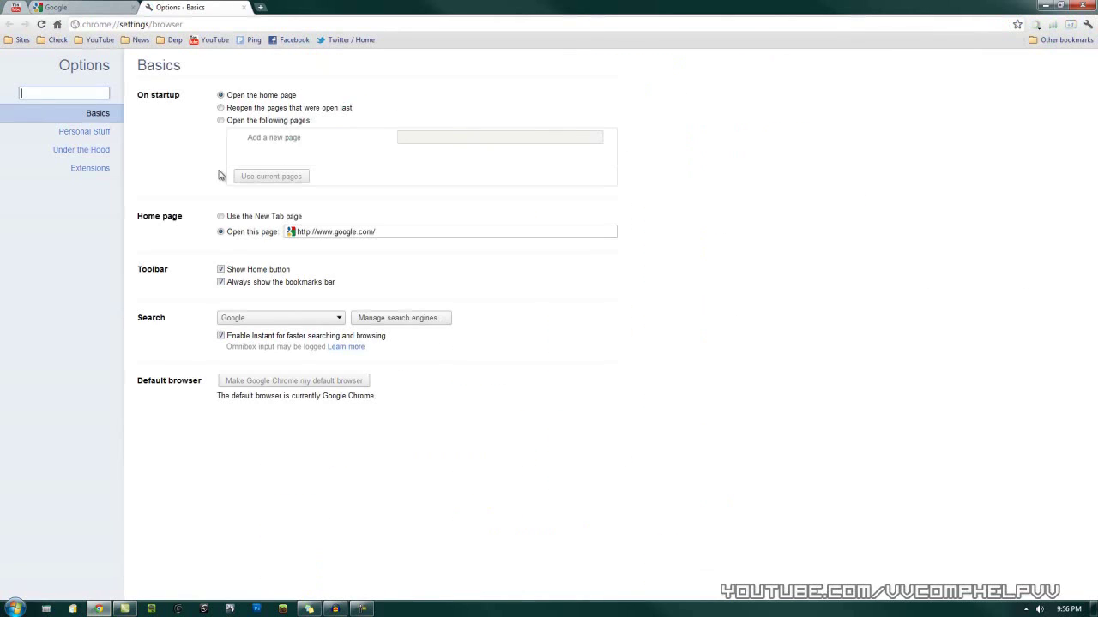
pyautogui.click(220, 120)
pyautogui.click(463, 141)
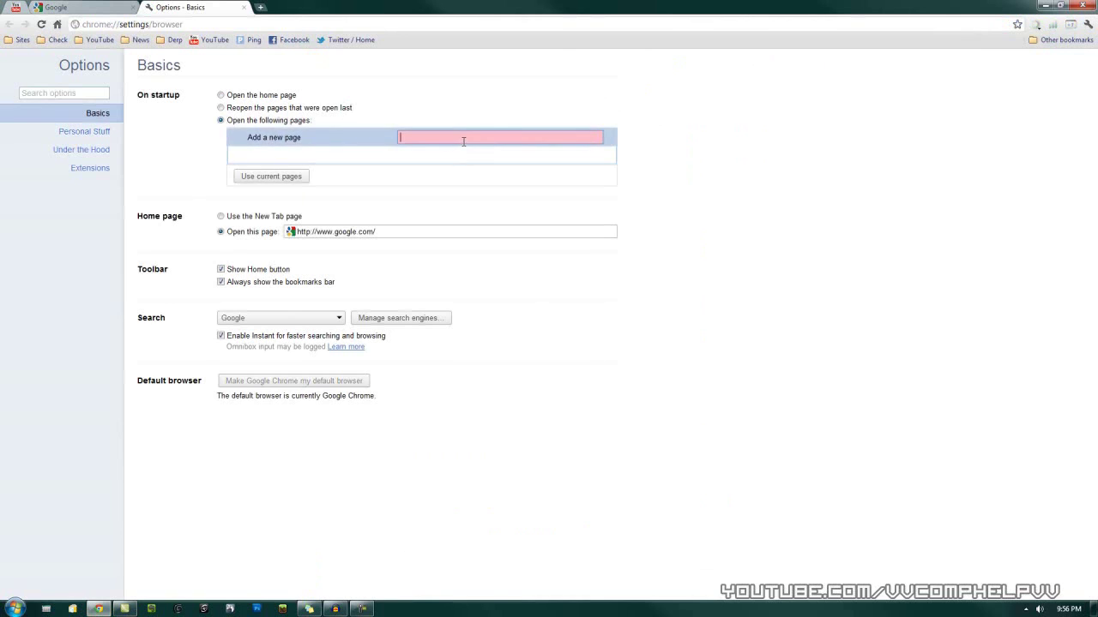
# - Pin the Google tab, then unpin it again
pyautogui.rightClick(85, 7)
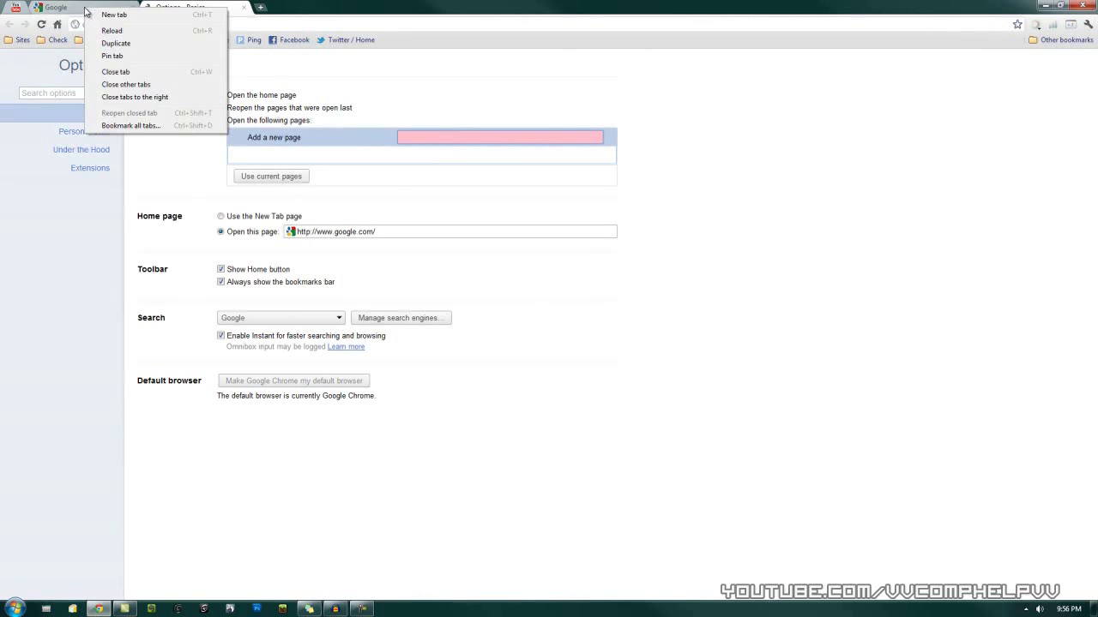
pyautogui.click(112, 56)
pyautogui.rightClick(39, 13)
pyautogui.click(71, 61)
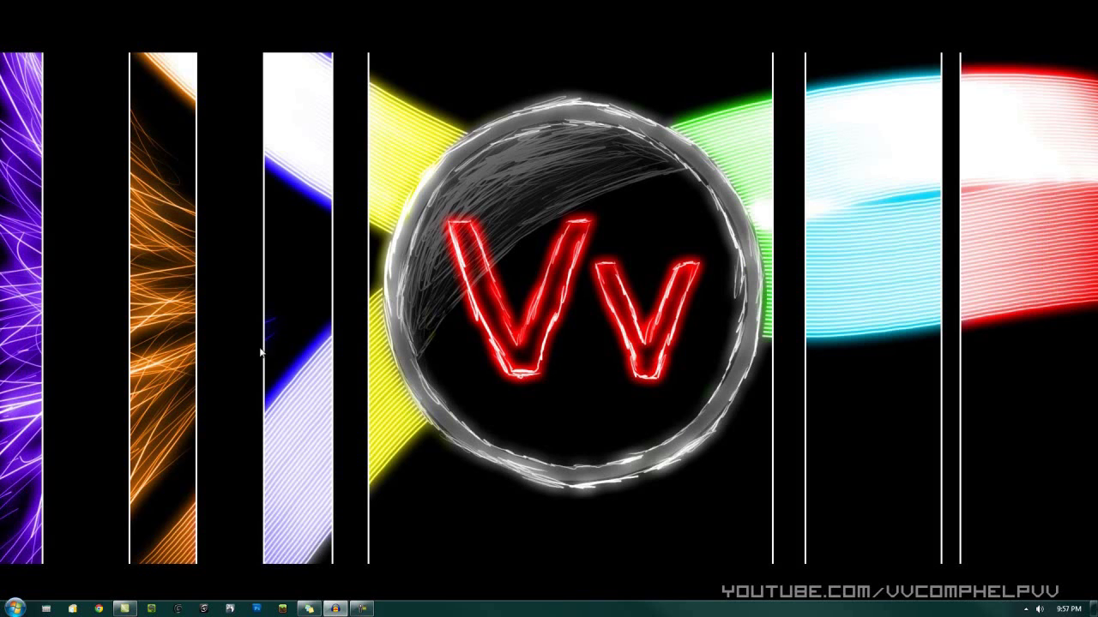
# - Relaunch Chrome and rearrange the pinned tabs, moving Engadget third and Ping second
pyautogui.click(99, 609)
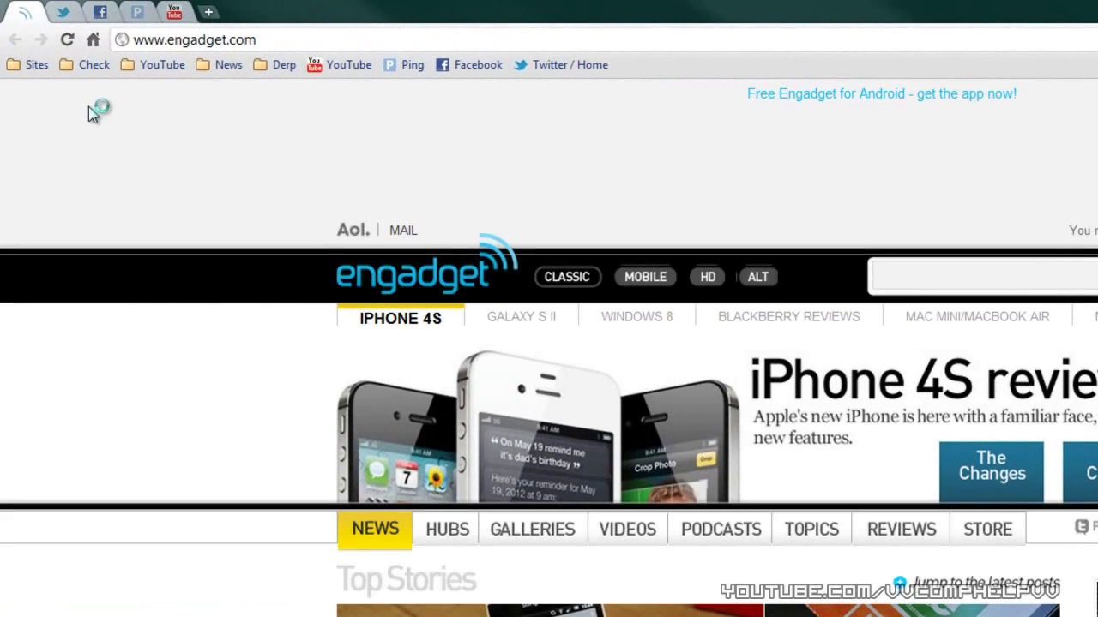
pyautogui.moveTo(24, 12); pyautogui.dragTo(69, 17)
pyautogui.click(64, 14)
pyautogui.moveTo(174, 14); pyautogui.dragTo(101, 17)
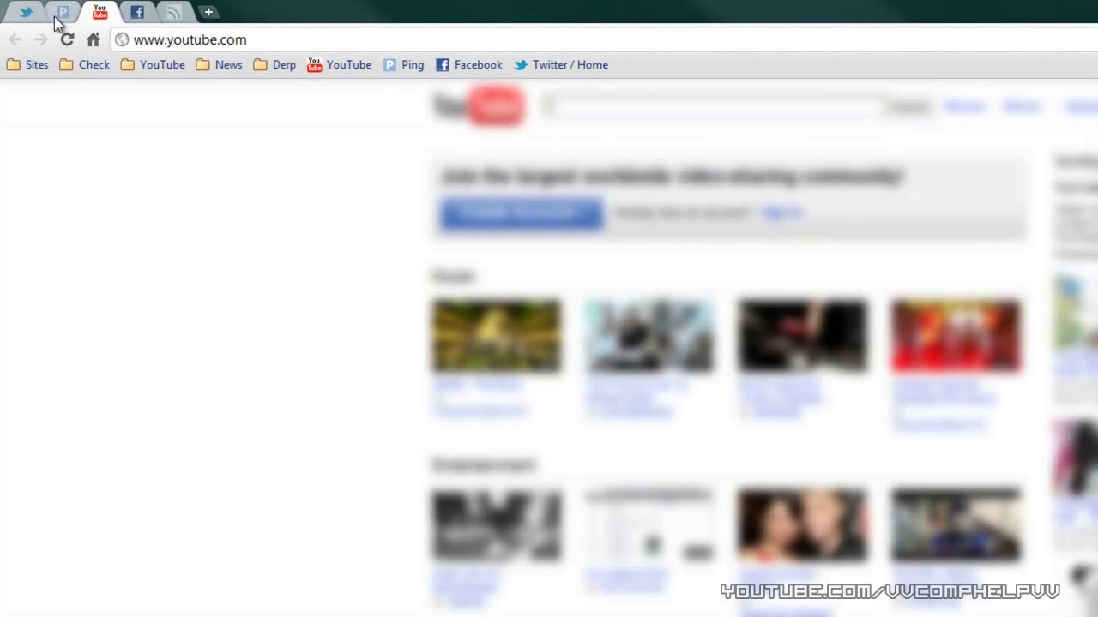
pyautogui.click(61, 16)
pyautogui.click(101, 15)
pyautogui.click(139, 16)
pyautogui.click(173, 14)
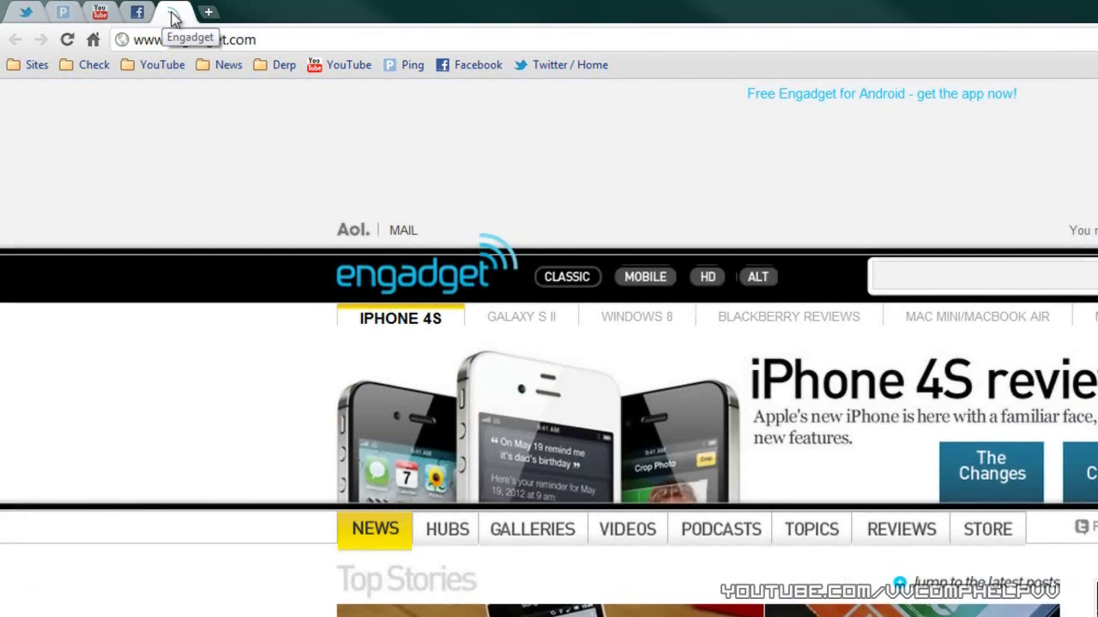
# - Move the Engadget tab to the front and unpin it
pyautogui.moveTo(172, 14); pyautogui.dragTo(19, 17)
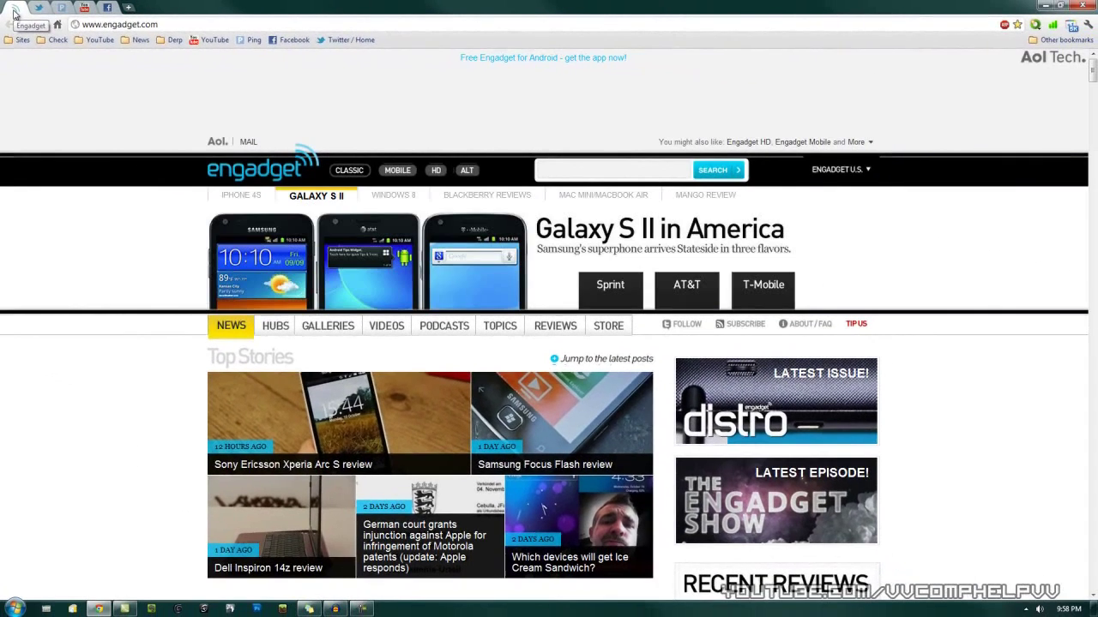
pyautogui.rightClick(13, 12)
pyautogui.click(53, 54)
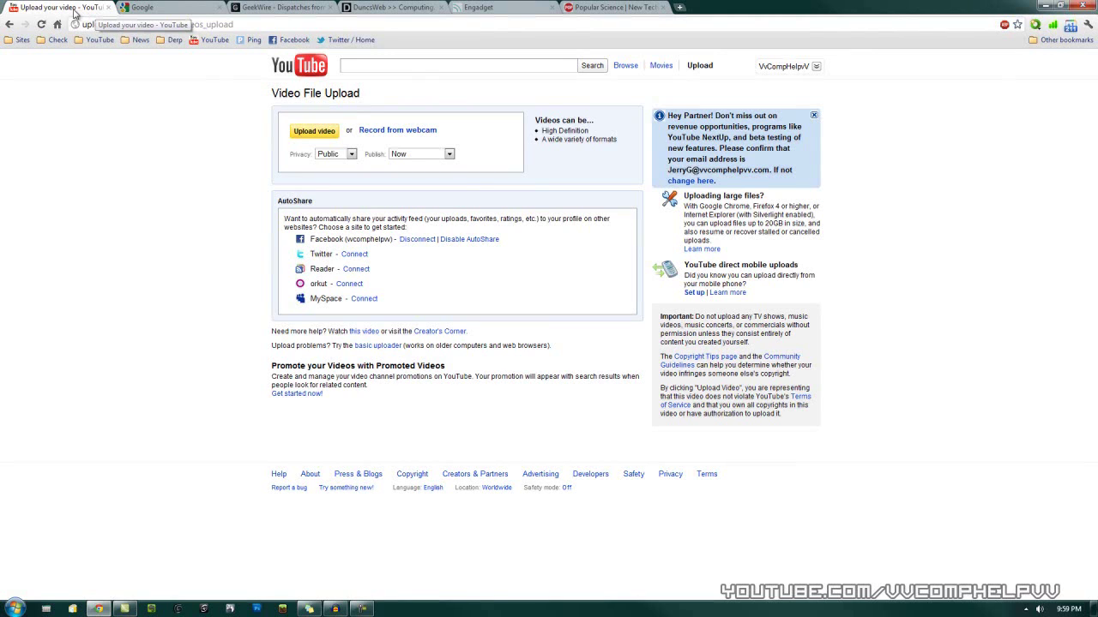
# - Split the upload page into its own smaller window and position it toward the top right
pyautogui.moveTo(72, 14); pyautogui.dragTo(365, 181)
pyautogui.doubleClick(238, 16)
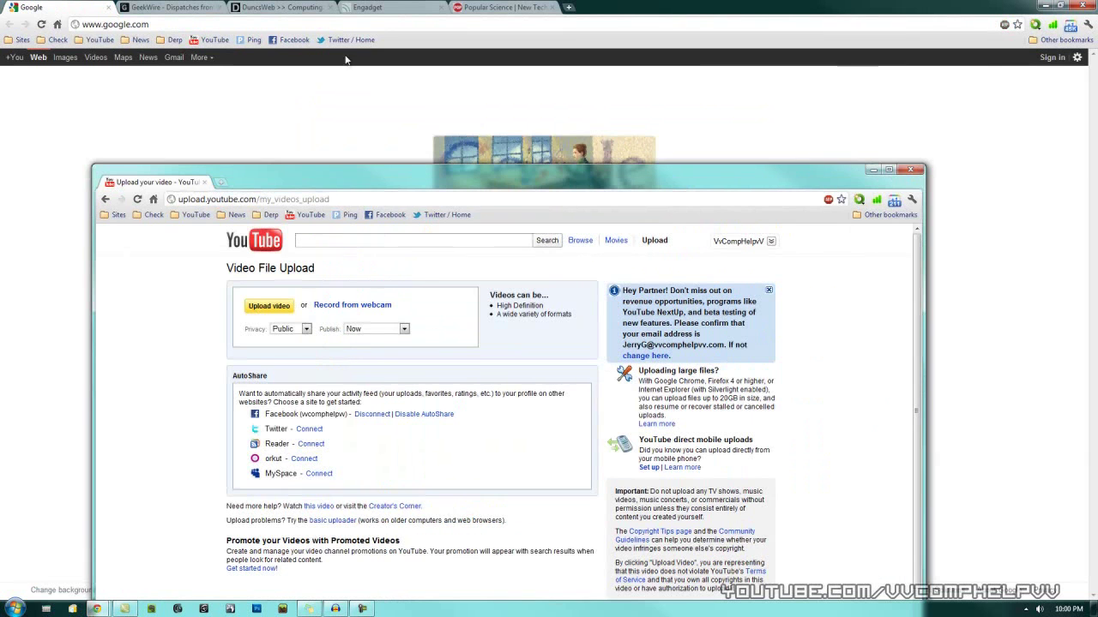
pyautogui.moveTo(389, 190); pyautogui.dragTo(339, 106)
pyautogui.click(575, 49)
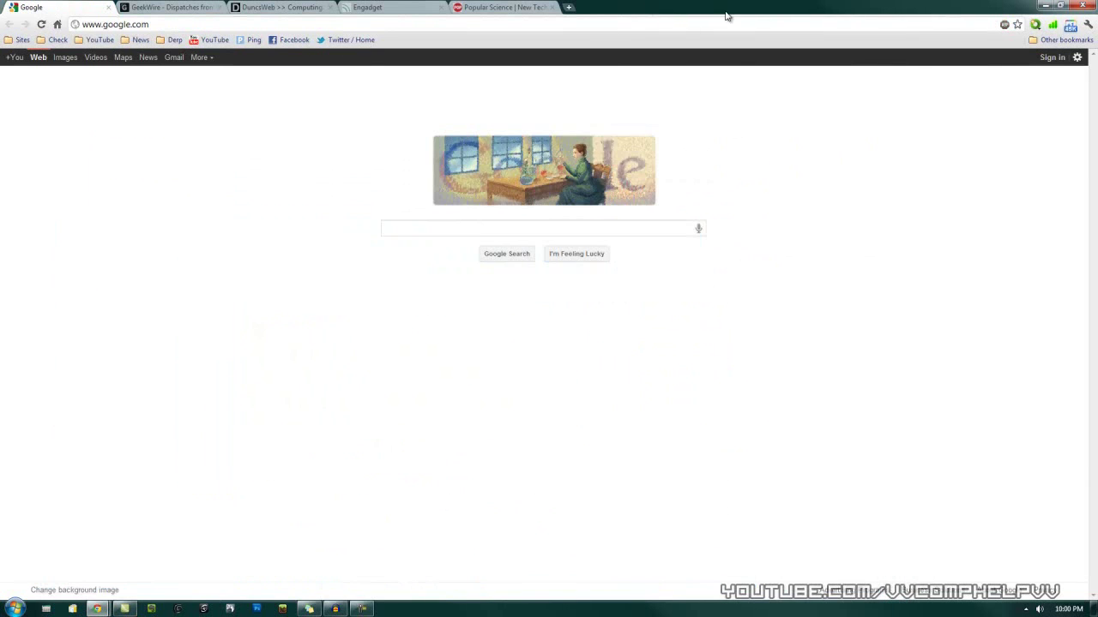
pyautogui.click(1036, 7)
pyautogui.moveTo(462, 97); pyautogui.dragTo(406, 20)
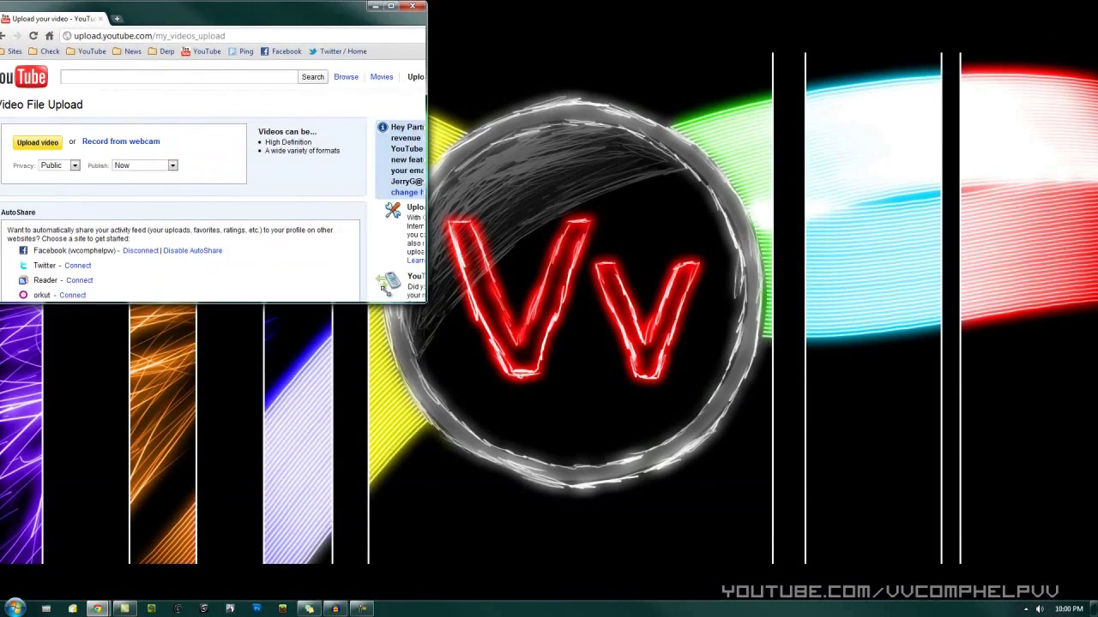
pyautogui.moveTo(426, 302); pyautogui.dragTo(382, 248)
pyautogui.moveTo(230, 23); pyautogui.dragTo(943, 19)
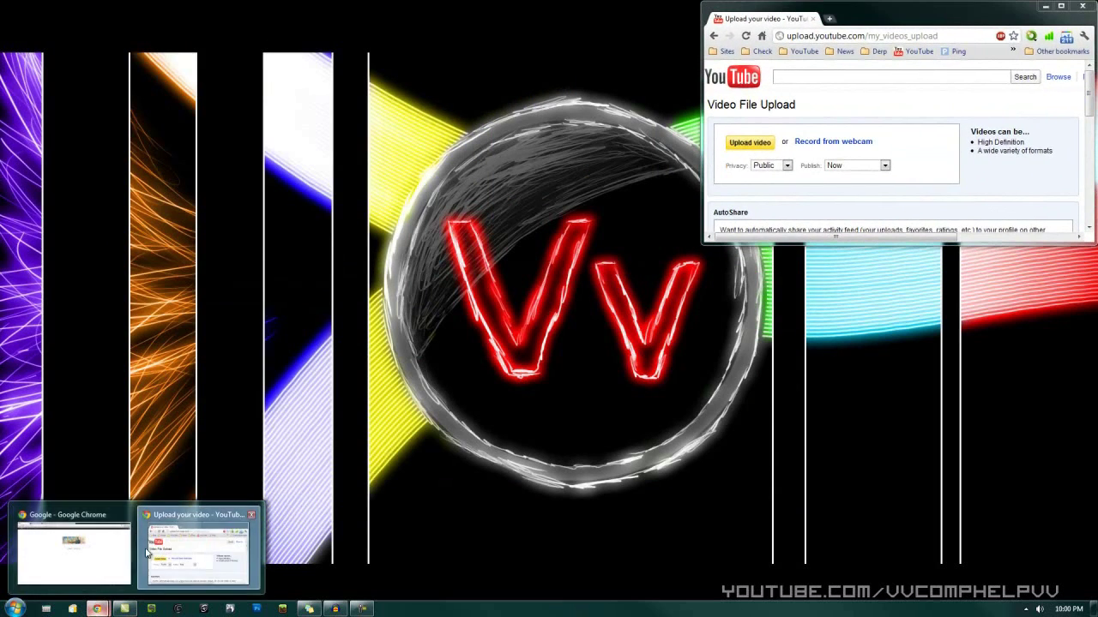
# - Restore the Google window, move it top-left and shrink it to reveal the upload window
pyautogui.click(137, 506)
pyautogui.doubleClick(628, 10)
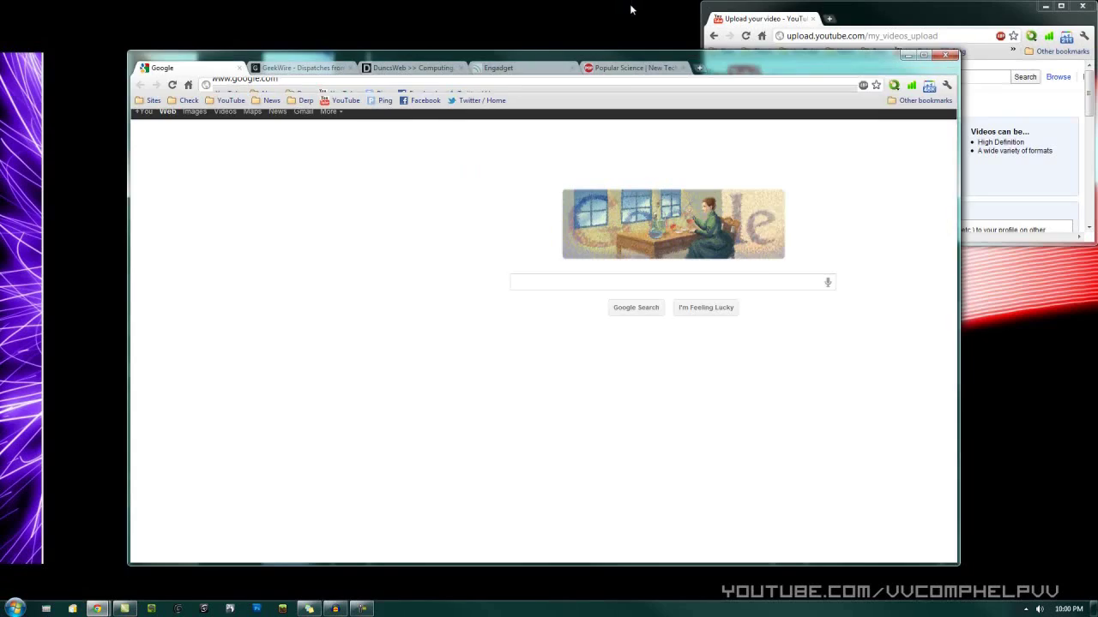
pyautogui.moveTo(723, 71); pyautogui.dragTo(598, 24)
pyautogui.moveTo(834, 517); pyautogui.dragTo(698, 466)
# - Pull the GeekWire, Engadget and DuncsWeb tabs out into their own windows
pyautogui.moveTo(172, 20); pyautogui.dragTo(176, 120)
pyautogui.moveTo(242, 76); pyautogui.dragTo(220, 163)
pyautogui.moveTo(178, 20); pyautogui.dragTo(469, 77)
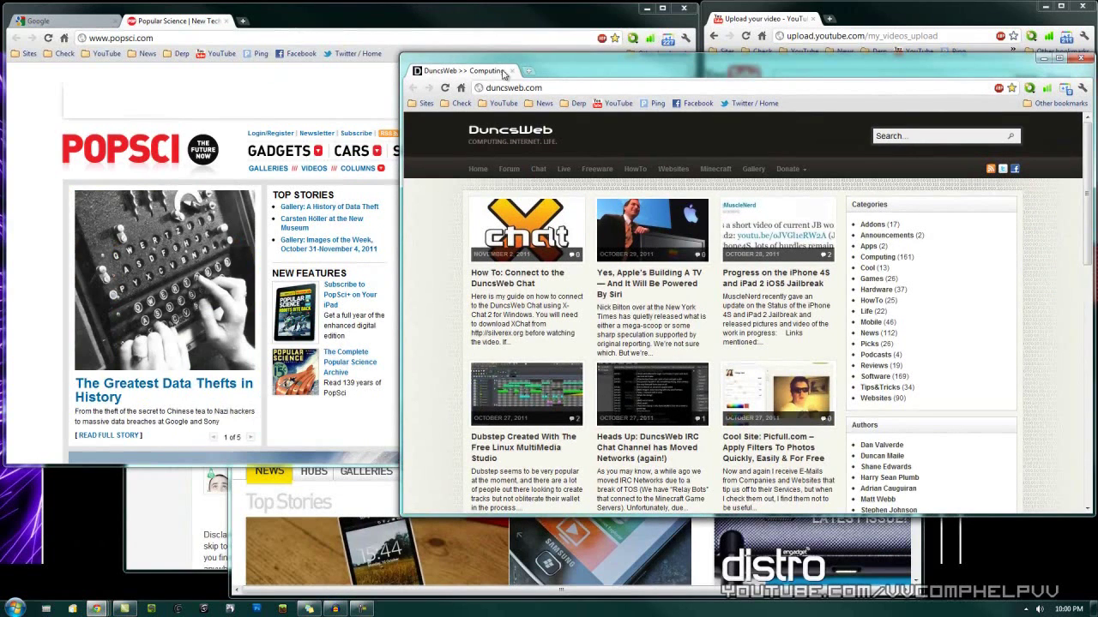
# - Drag the DuncsWeb, Engadget and GeekWire tabs back into the Popular Science window
pyautogui.moveTo(504, 75); pyautogui.dragTo(285, 32)
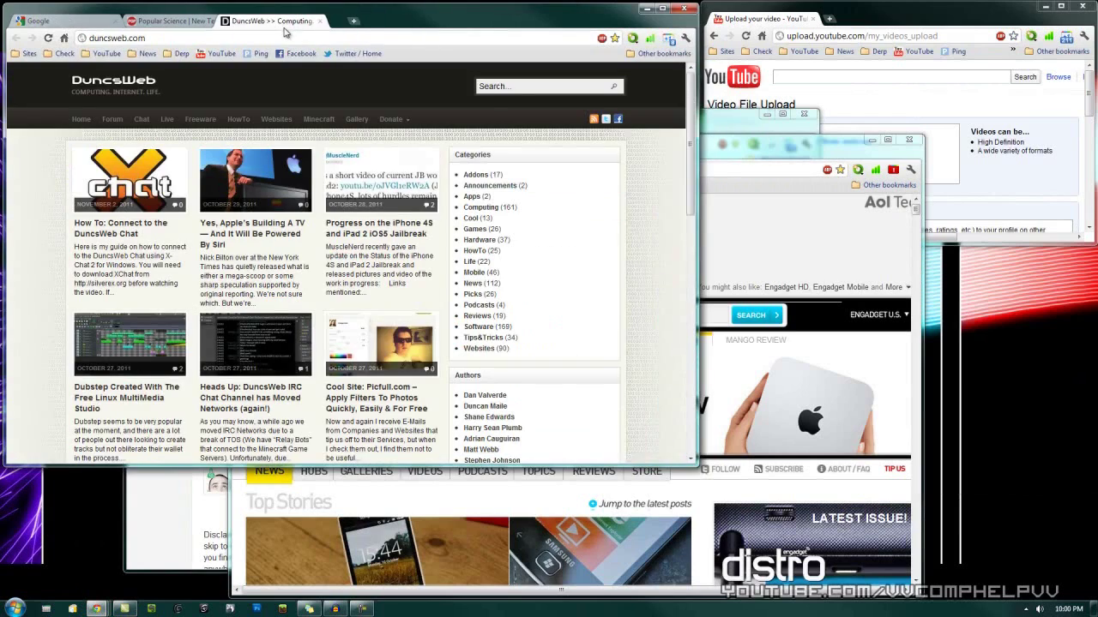
pyautogui.click(733, 144)
pyautogui.moveTo(316, 155); pyautogui.dragTo(283, 24)
pyautogui.click(187, 129)
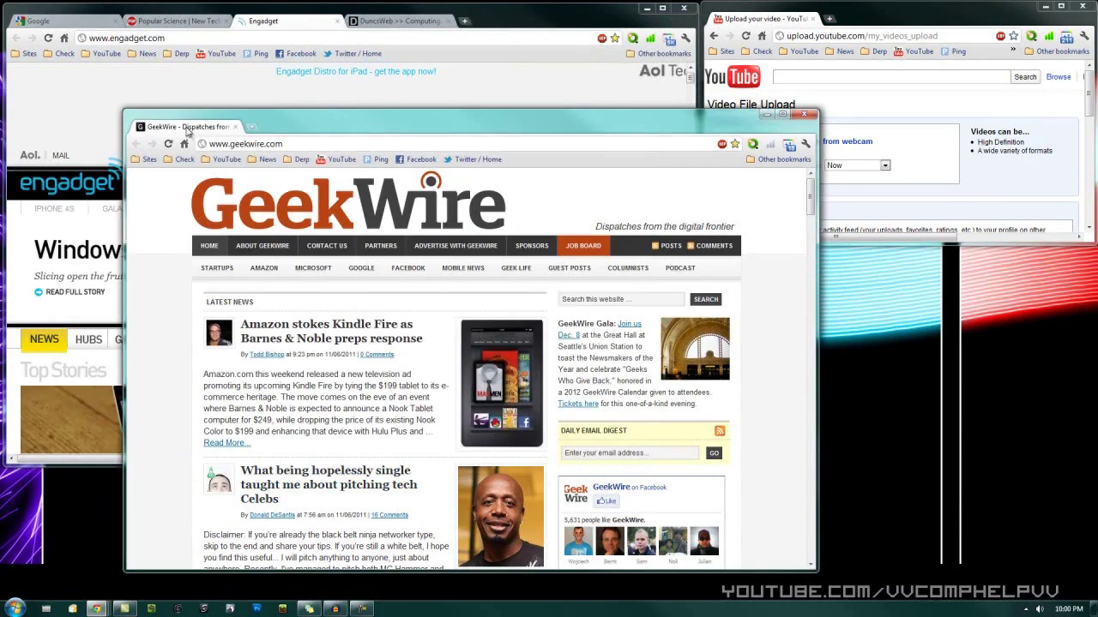
pyautogui.moveTo(187, 129); pyautogui.dragTo(405, 25)
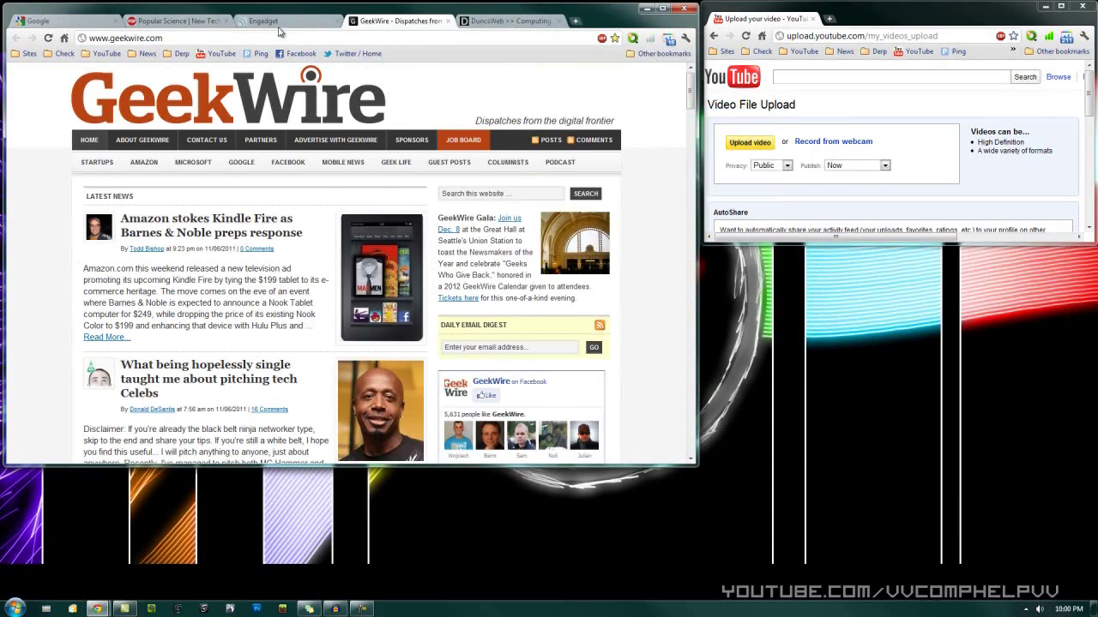
# - Cycle through the Popular Science, Google, Engadget, GeekWire and DuncsWeb tabs, then show the desktop
pyautogui.click(155, 23)
pyautogui.click(100, 22)
pyautogui.click(262, 21)
pyautogui.click(399, 21)
pyautogui.click(506, 21)
pyautogui.click(266, 22)
pyautogui.click(167, 22)
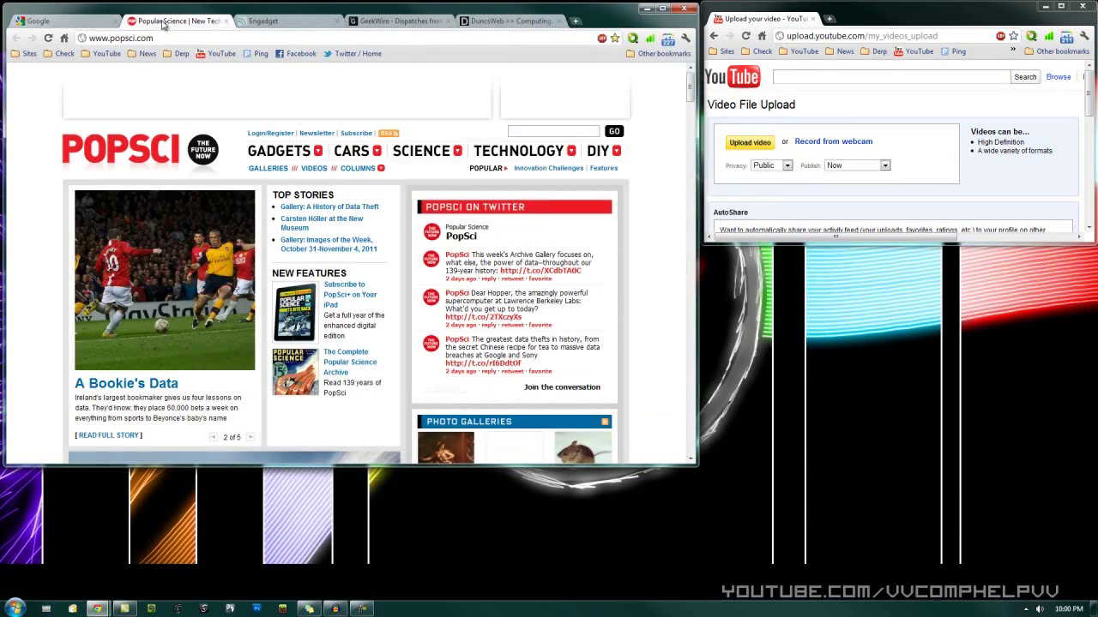
pyautogui.press('super+d')
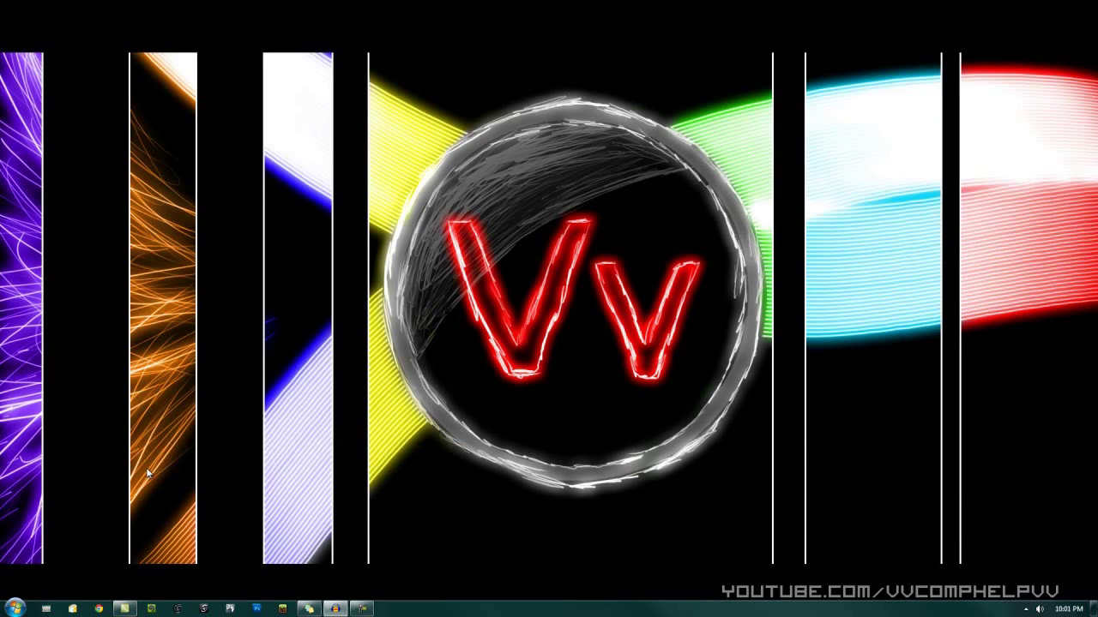
# - Open a new Chrome window from the taskbar and maximize it by dragging to the top edge
pyautogui.middleClick(99, 609)
pyautogui.moveTo(900, 20); pyautogui.dragTo(900, 3)
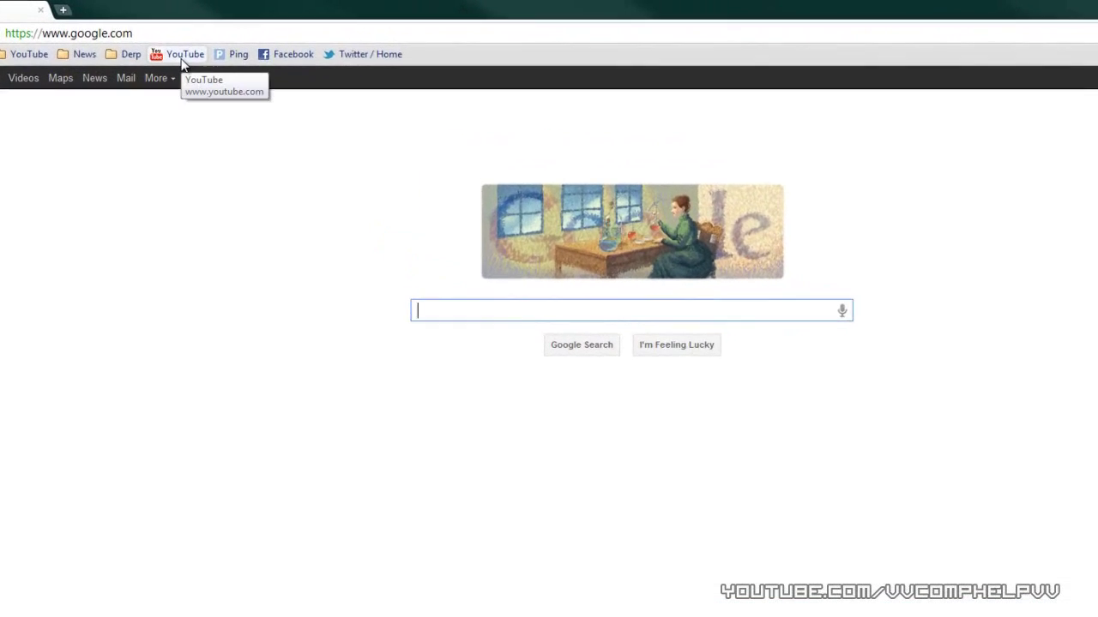
# - Clear the names of the YouTube and Ping bookmarks so only their icons show
pyautogui.rightClick(180, 65)
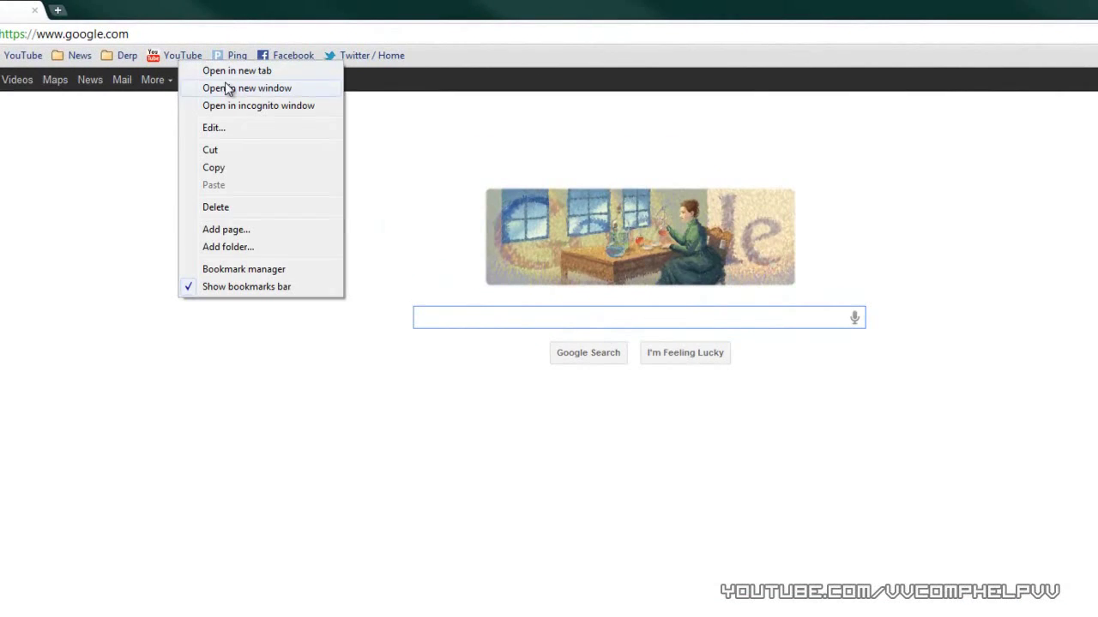
pyautogui.click(225, 126)
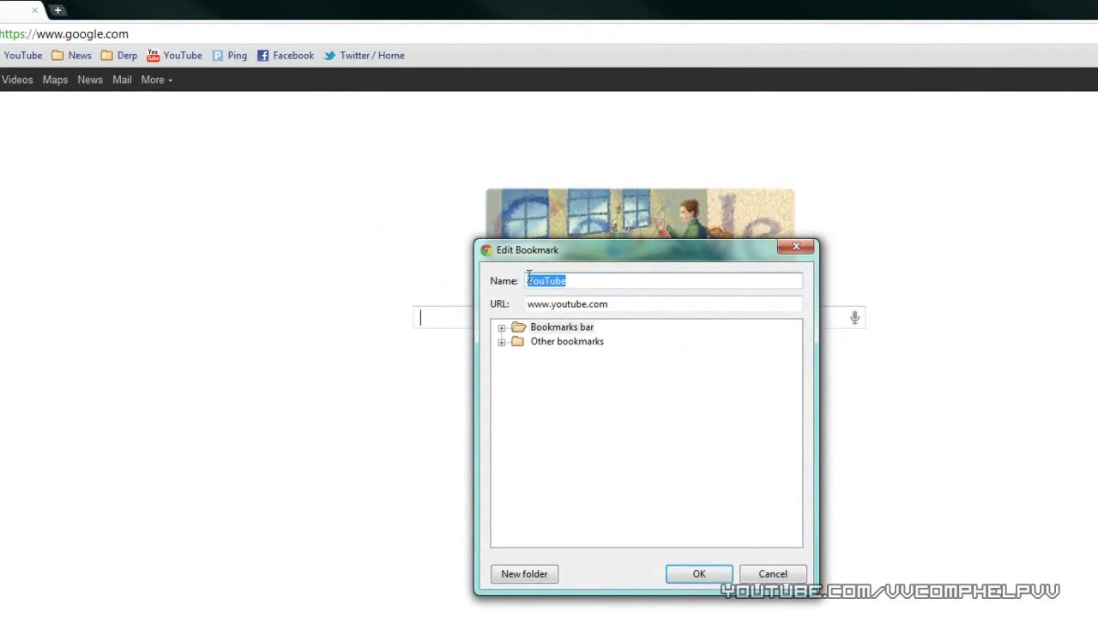
pyautogui.press('BackSpace')
pyautogui.click(698, 576)
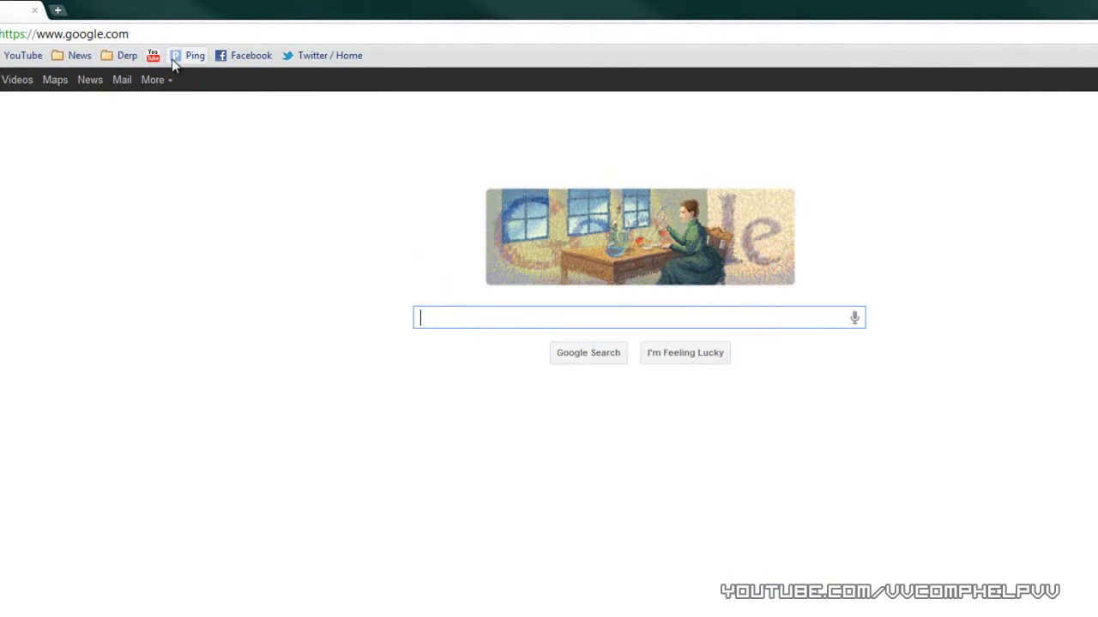
pyautogui.rightClick(177, 59)
pyautogui.click(215, 127)
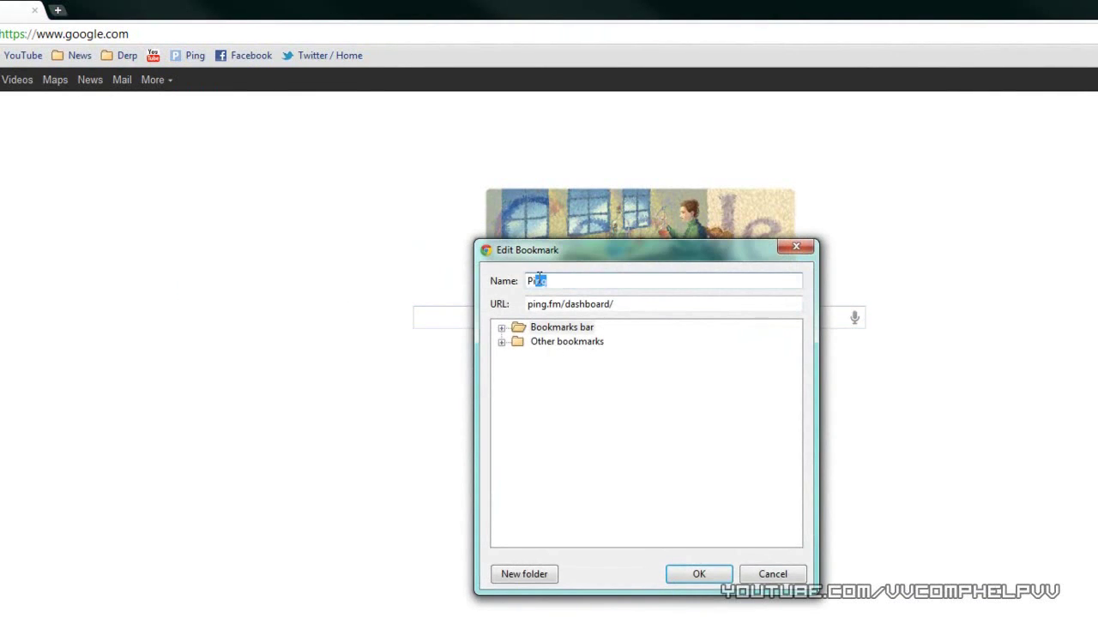
pyautogui.press('BackSpace')
pyautogui.press('Return')
# - Clear the names of the Facebook and Twitter bookmarks so only their icons show
pyautogui.rightClick(220, 55)
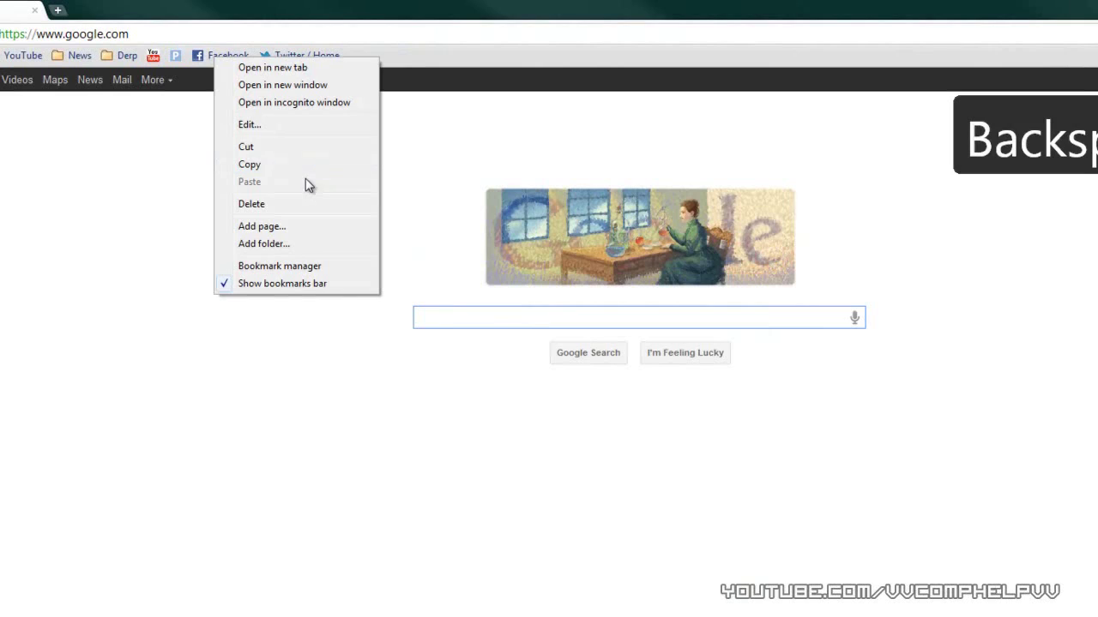
pyautogui.click(248, 123)
pyautogui.press('BackSpace')
pyautogui.press('Return')
pyautogui.rightClick(257, 56)
pyautogui.click(317, 125)
pyautogui.press('BackSpace')
pyautogui.press('Return')
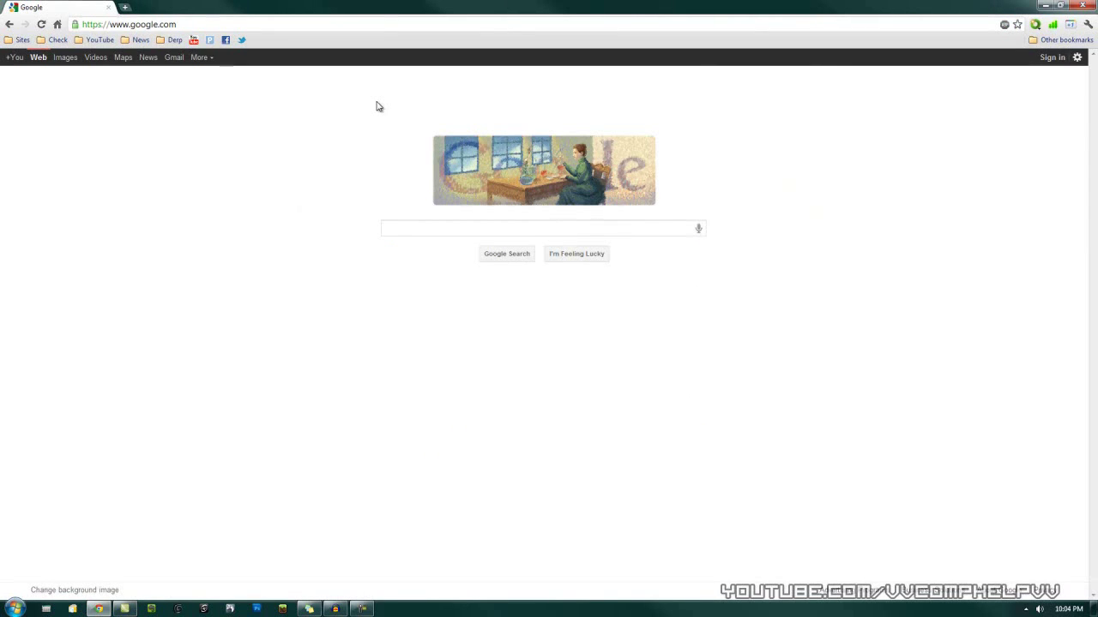
# - Open new tabs and toggle the New Tab page between Most visited and Apps
pyautogui.click(125, 8)
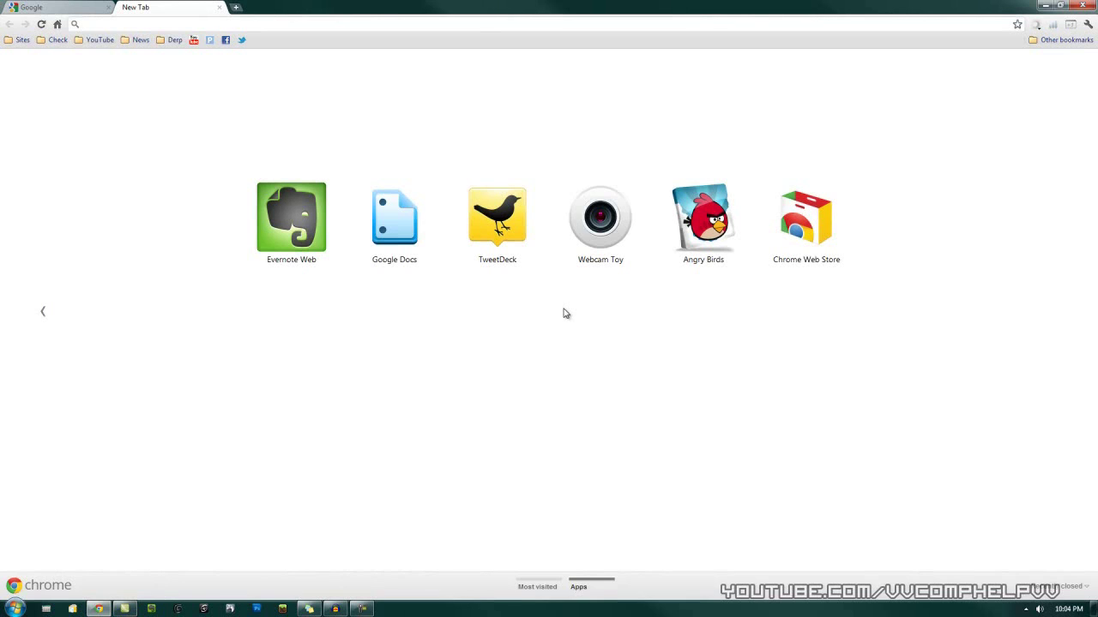
pyautogui.click(237, 8)
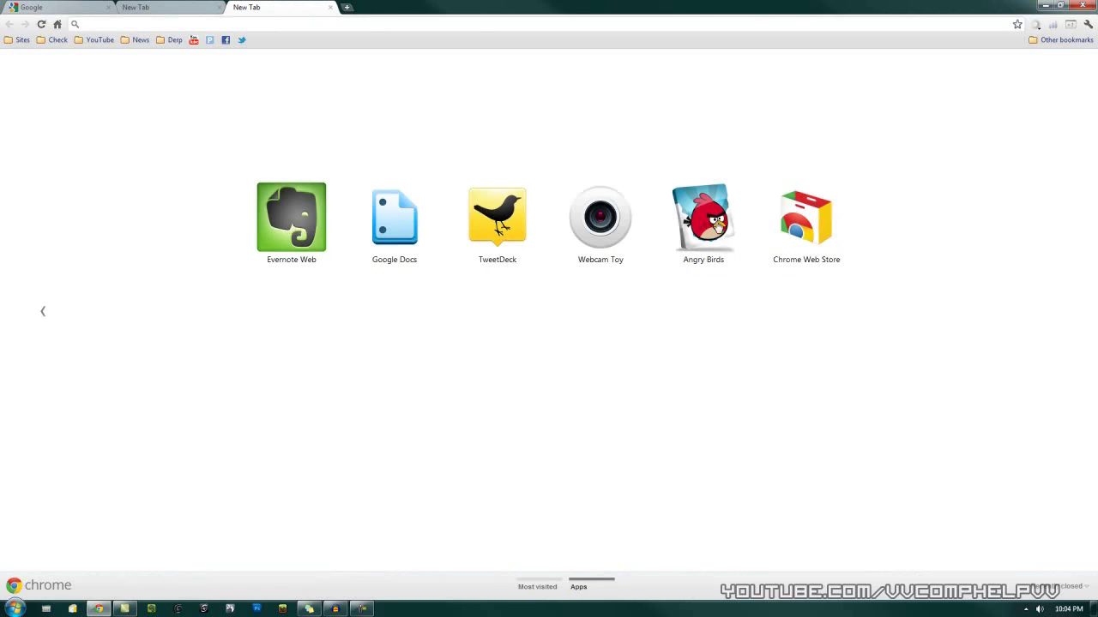
pyautogui.click(544, 588)
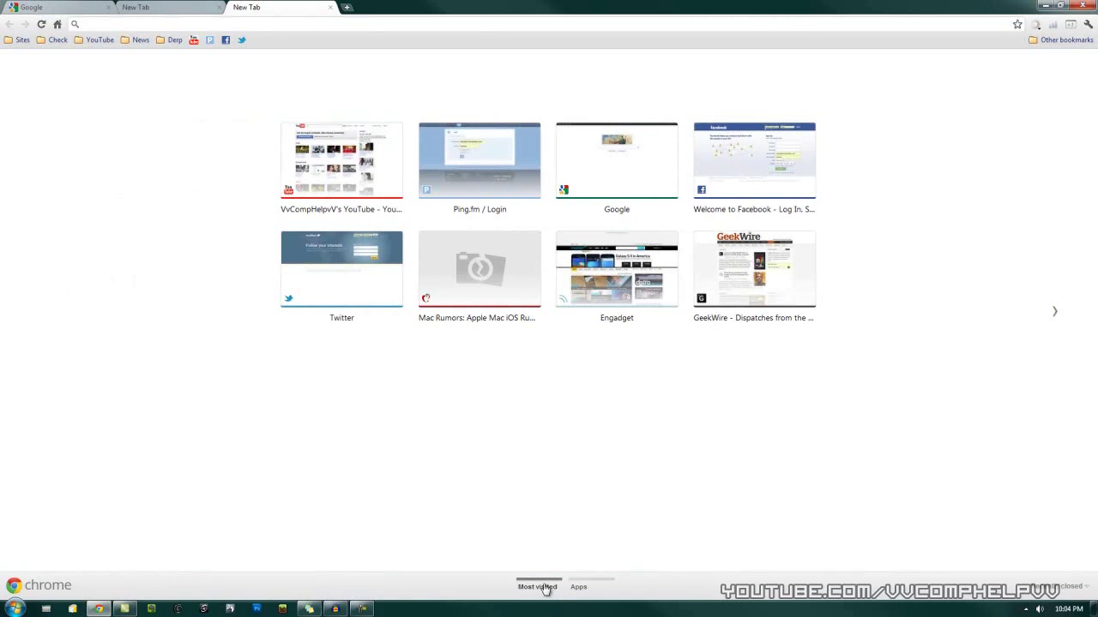
pyautogui.click(595, 587)
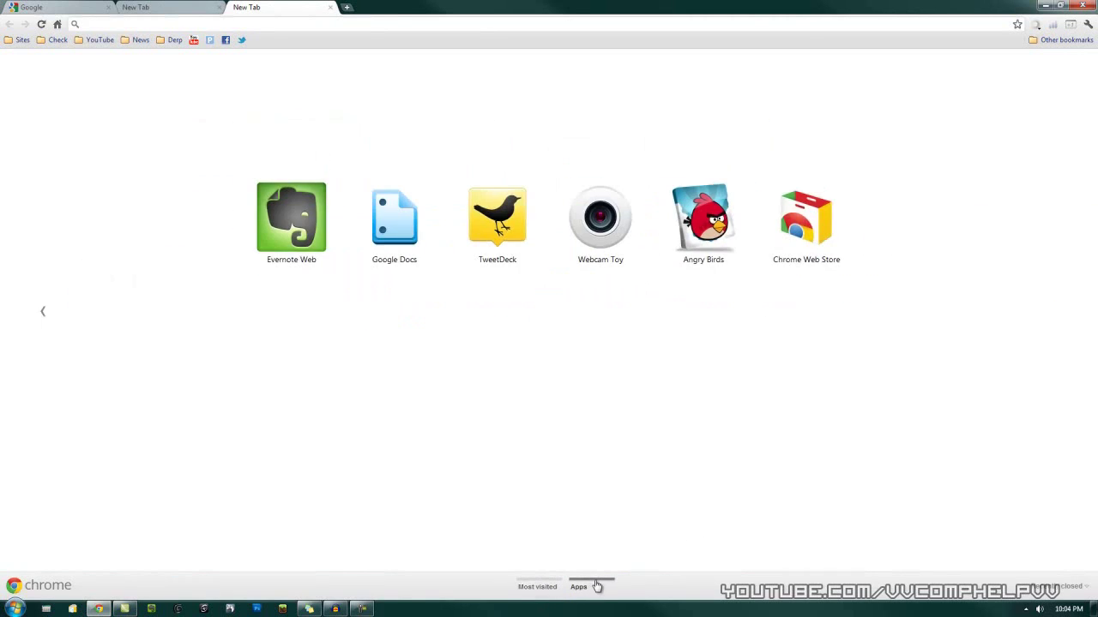
pyautogui.hotkey('ctrl', 't')
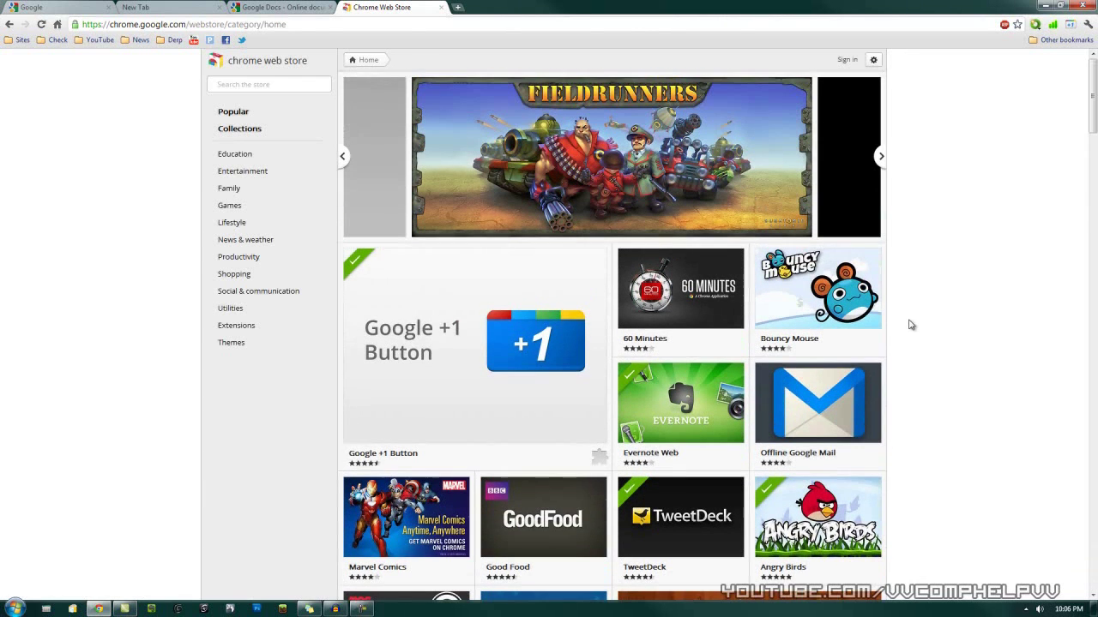
pyautogui.moveTo(433, 352)
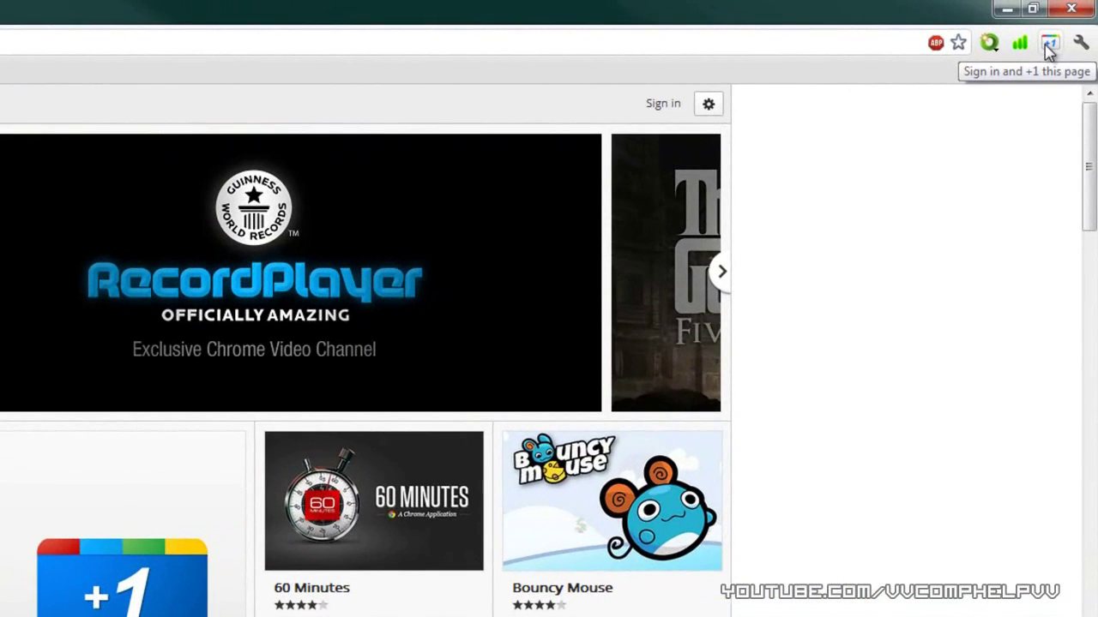
pyautogui.click(1050, 47)
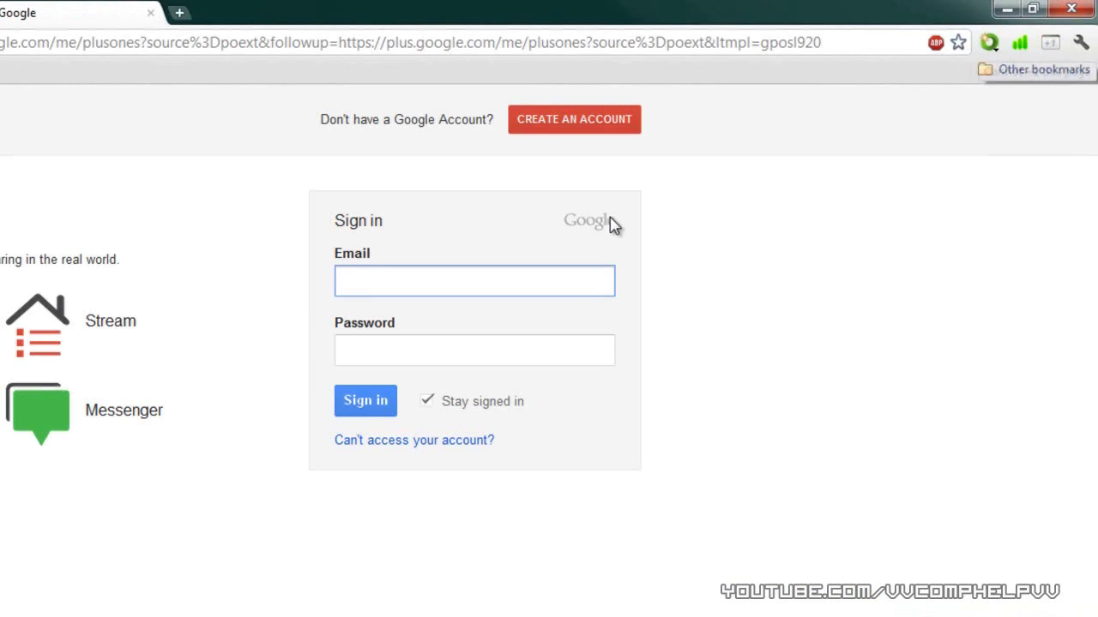
pyautogui.click(151, 13)
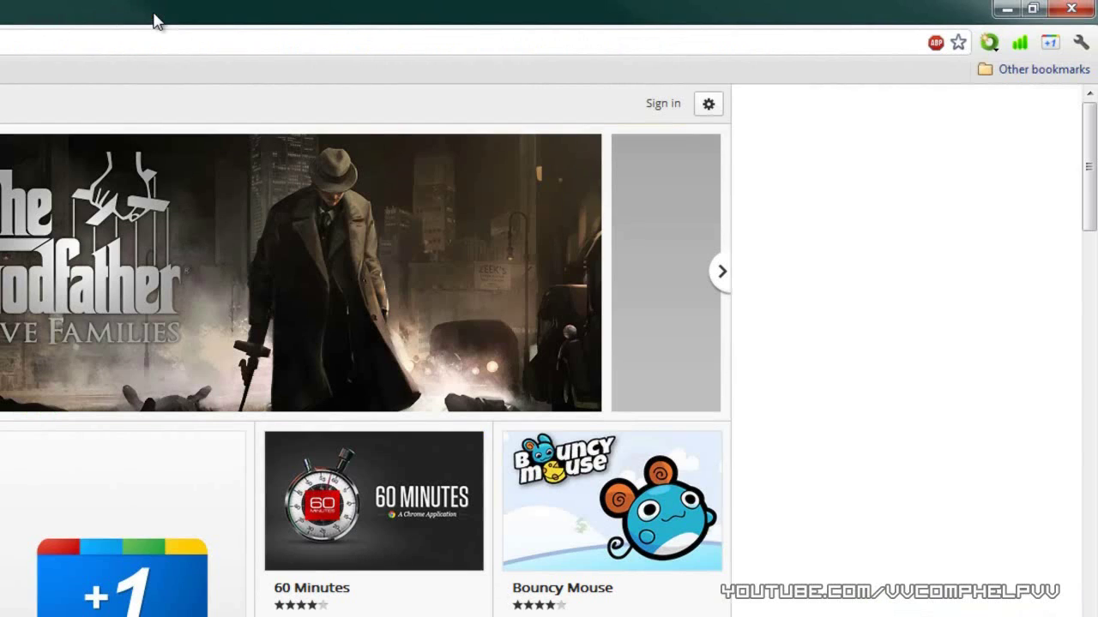